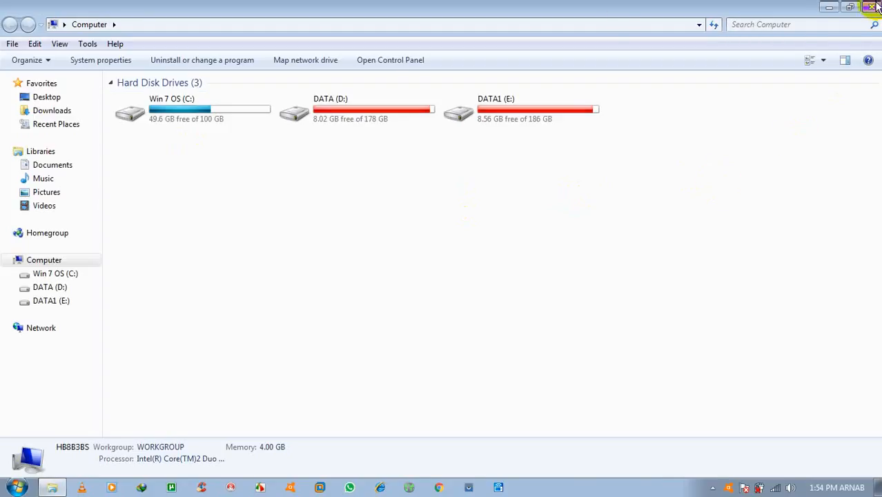
{"action": "left_click", "coordinate": [875, 7]}
{"action": "left_click", "coordinate": [714, 487]}
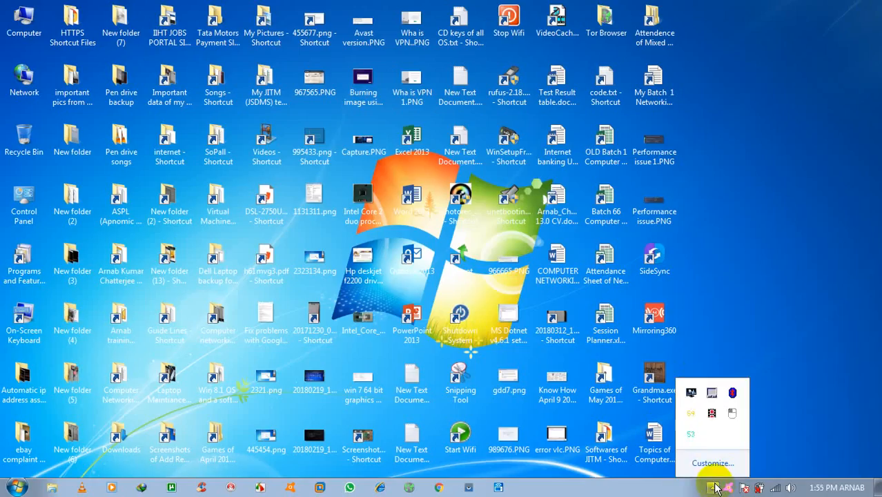
{"action": "left_click", "coordinate": [714, 488]}
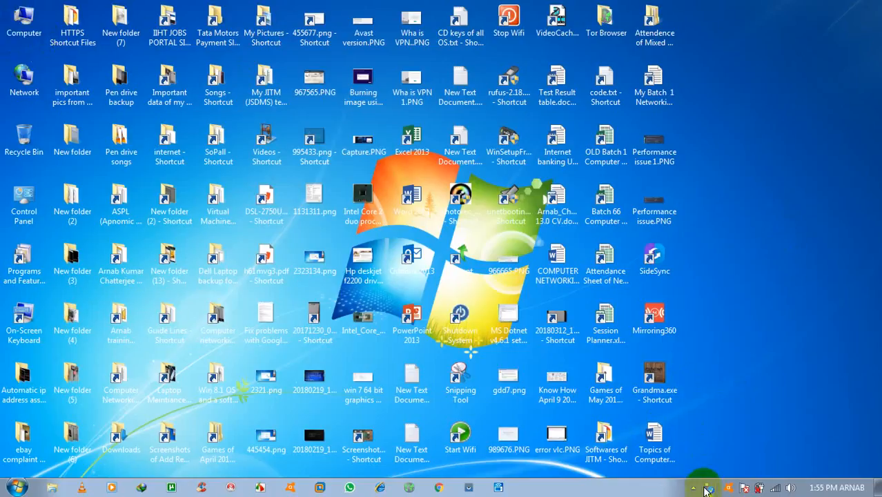
Step: Open the Computer window and bring up the format settings for Removable Disk (F:)
{"action": "double_click", "coordinate": [22, 21]}
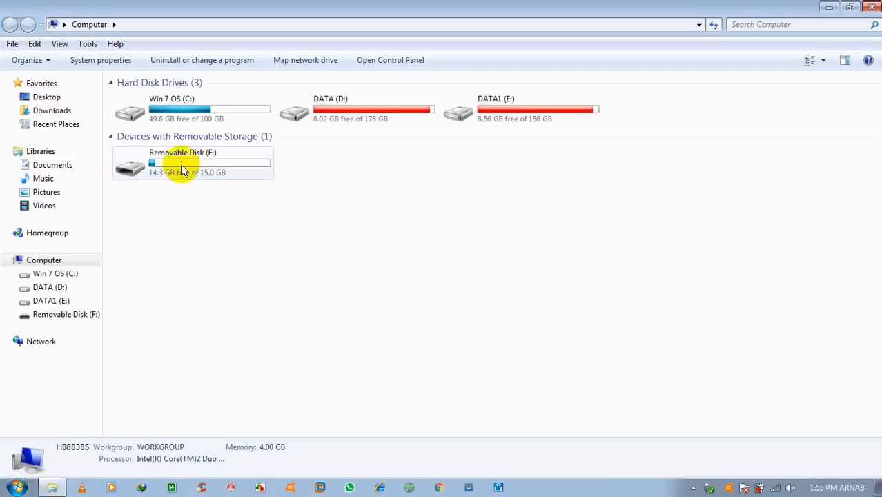
{"action": "left_click", "coordinate": [165, 168]}
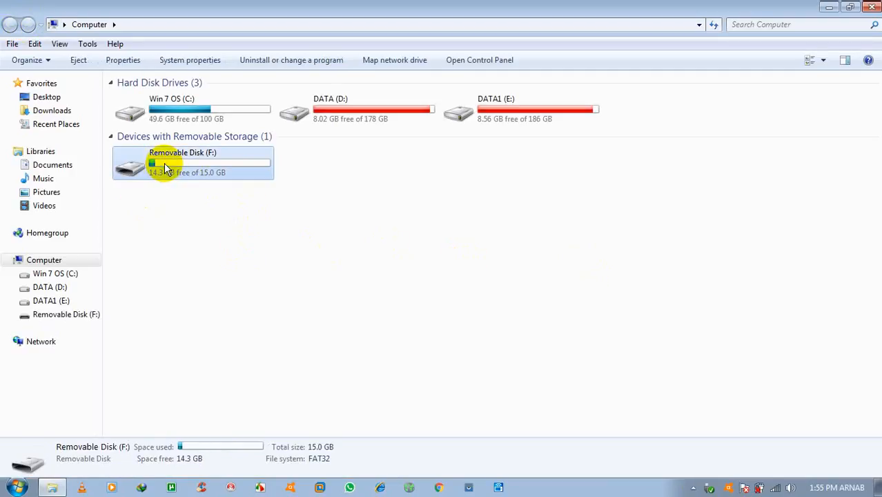
{"action": "right_click", "coordinate": [166, 166]}
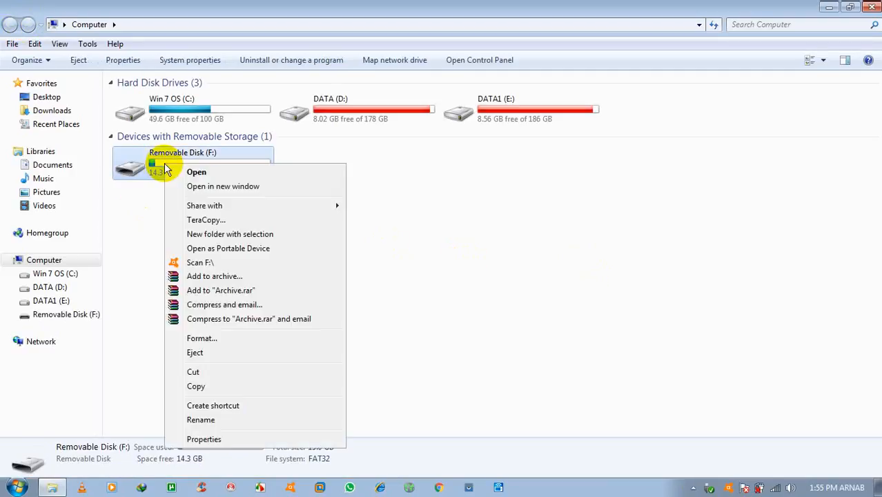
{"action": "left_click", "coordinate": [219, 342]}
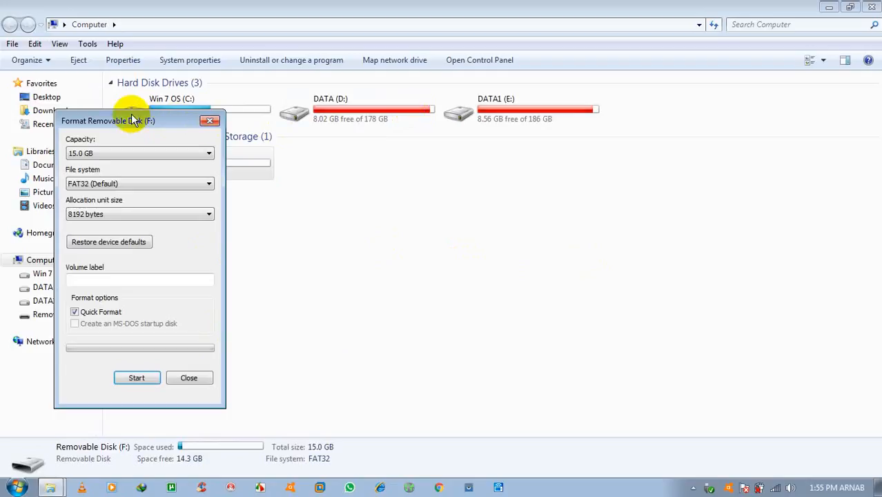
{"action": "left_click_drag", "start_coordinate": [133, 120], "coordinate": [438, 134]}
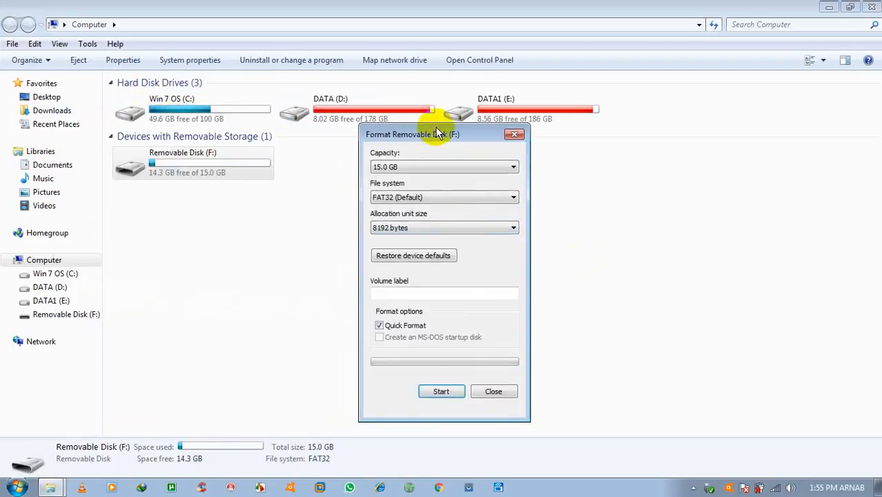
Step: Quick-format Removable Disk (F:) with the FAT32 file system, accept the data erasure, and close the format dialog
{"action": "left_click", "coordinate": [397, 200]}
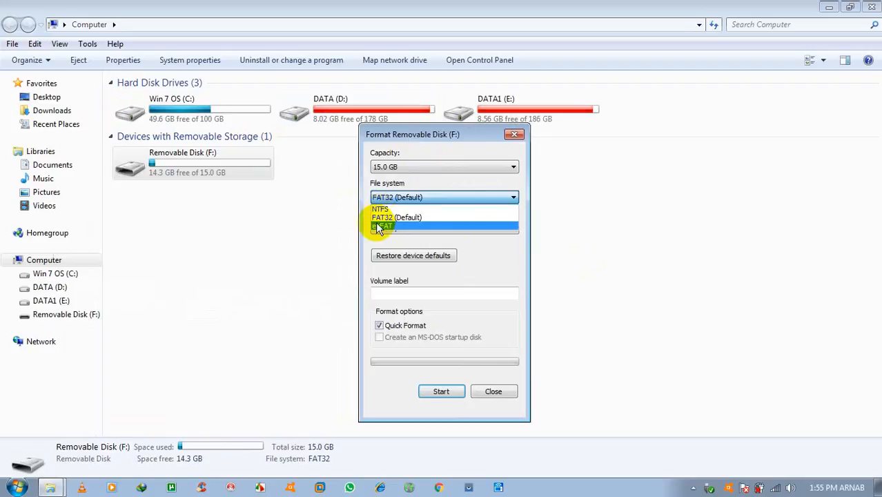
{"action": "left_click", "coordinate": [388, 217]}
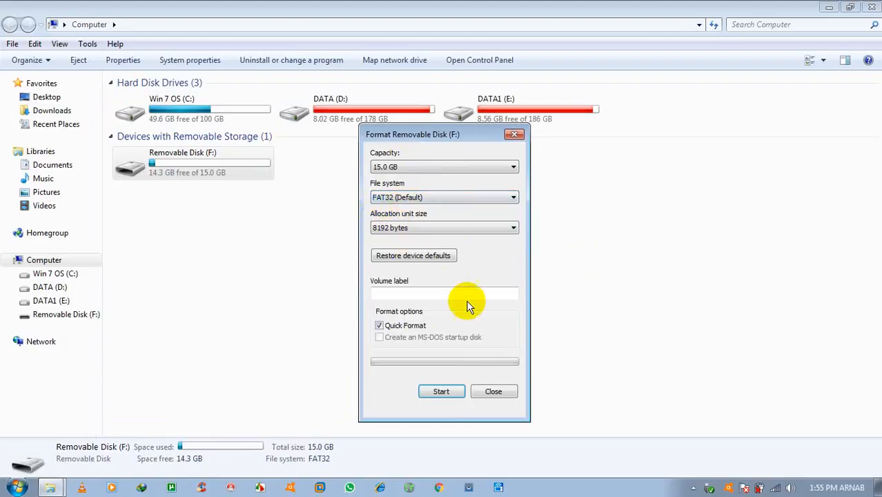
{"action": "left_click", "coordinate": [443, 392]}
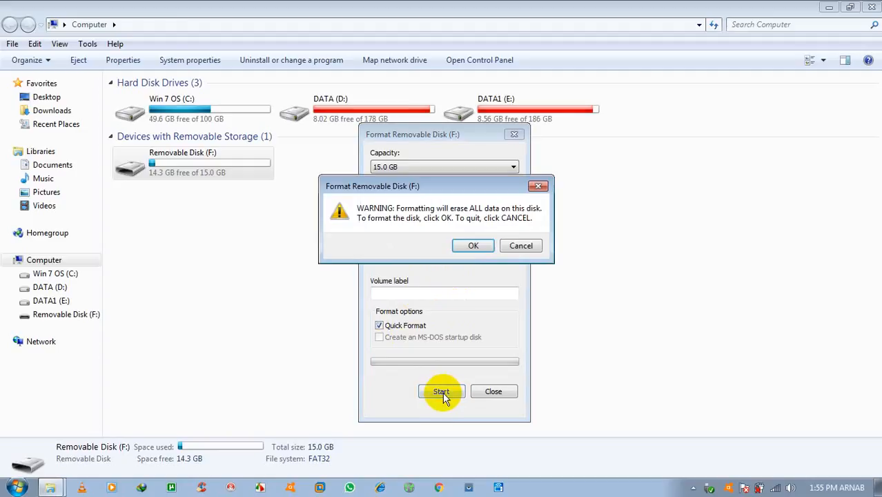
{"action": "left_click", "coordinate": [477, 247]}
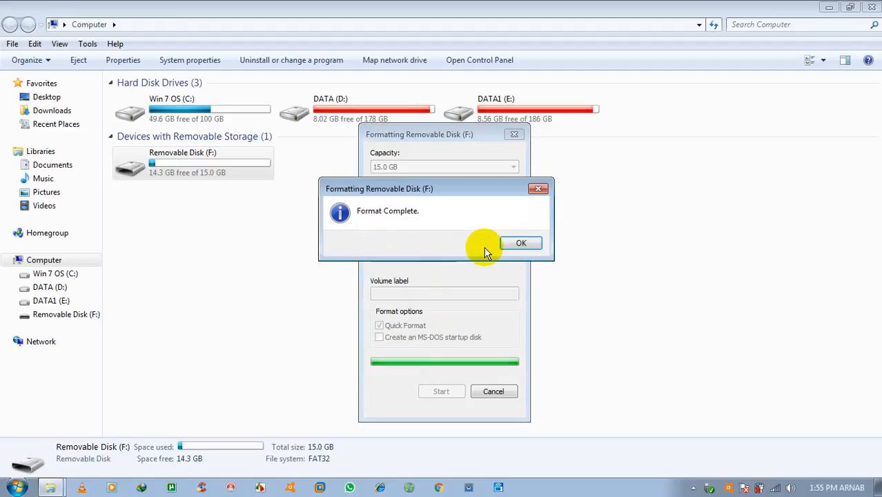
{"action": "left_click", "coordinate": [522, 245]}
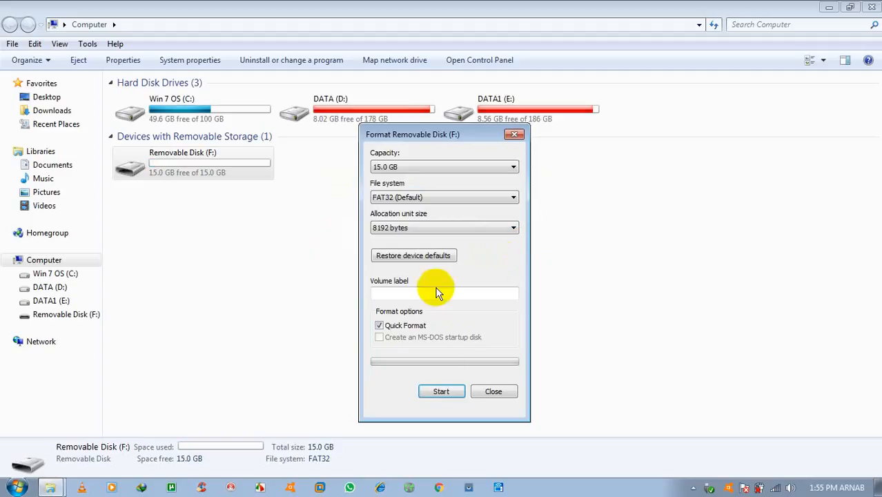
{"action": "left_click", "coordinate": [506, 391]}
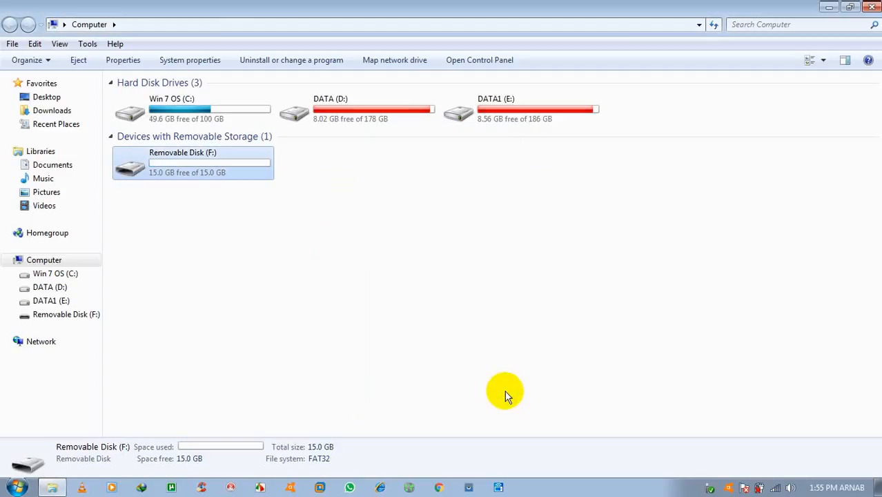
Step: Check the contents of the formatted Removable Disk (F:) and close the Explorer window
{"action": "left_click", "coordinate": [80, 319]}
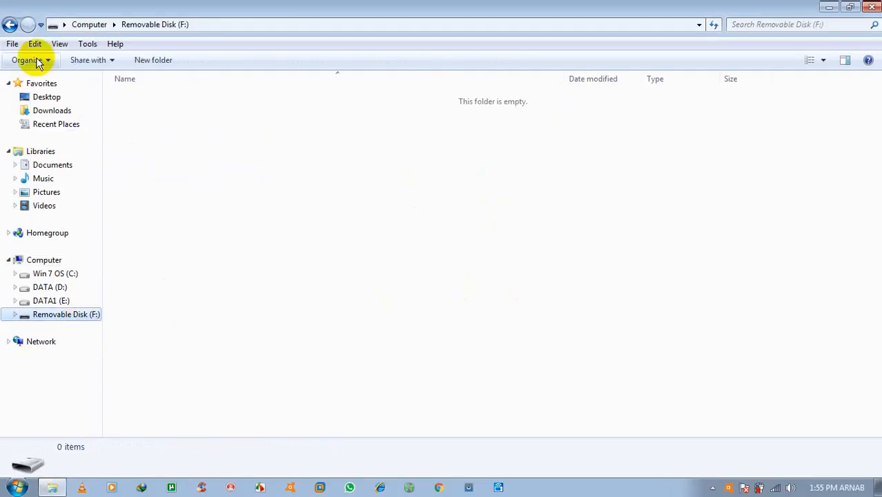
{"action": "left_click", "coordinate": [11, 25]}
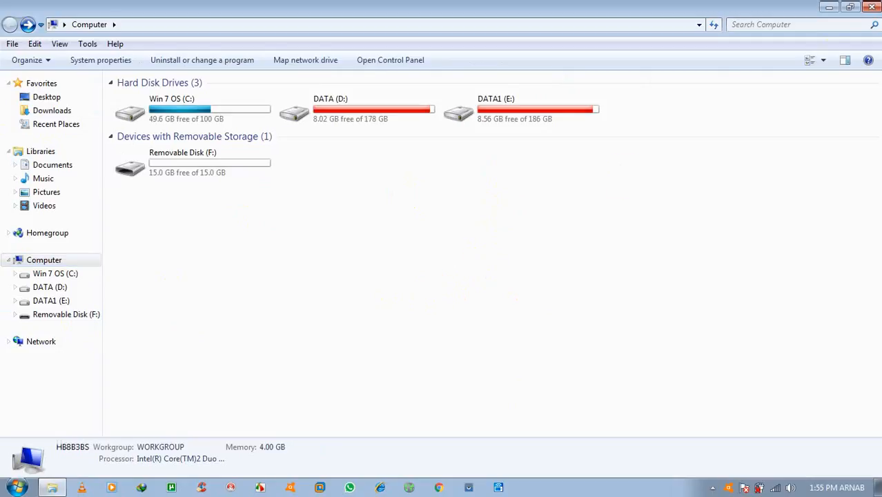
{"action": "left_click", "coordinate": [872, 7]}
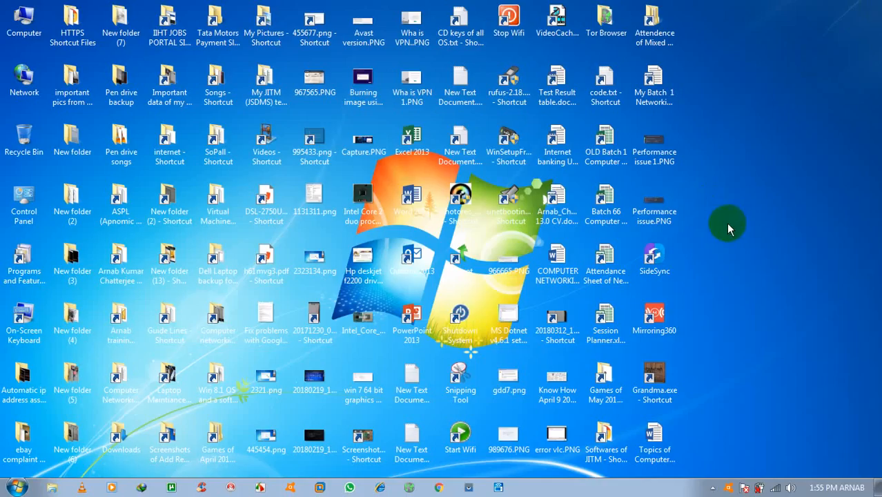
Step: Find 15.2.iso on the DATA (D:) drive and copy it to the clipboard
{"action": "double_click", "coordinate": [24, 26]}
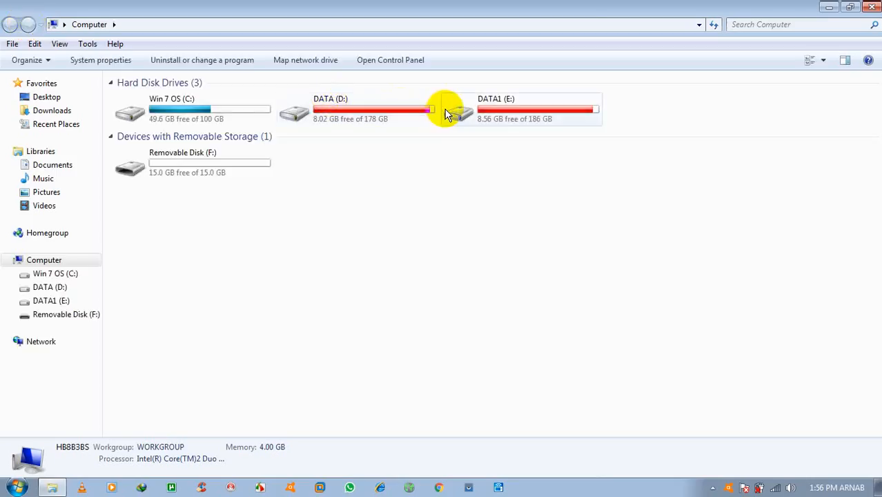
{"action": "double_click", "coordinate": [399, 113]}
{"action": "scroll", "coordinate": [554, 212], "scroll_direction": "right", "scroll_amount": 5}
{"action": "scroll", "coordinate": [556, 212], "scroll_direction": "left", "scroll_amount": 2}
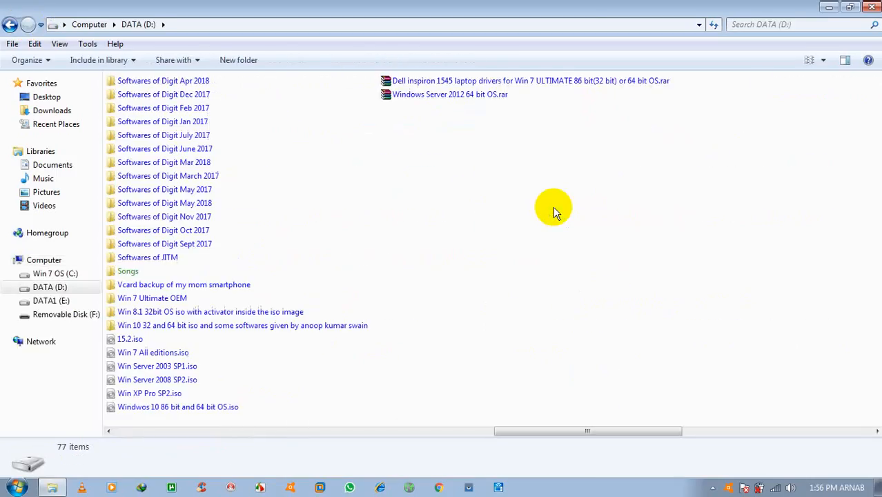
{"action": "left_click", "coordinate": [134, 340]}
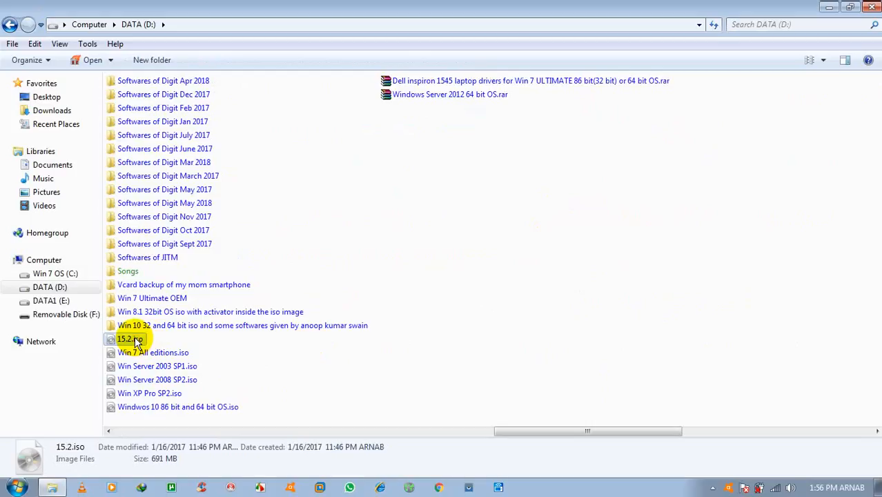
{"action": "right_click", "coordinate": [136, 340]}
{"action": "left_click", "coordinate": [192, 262]}
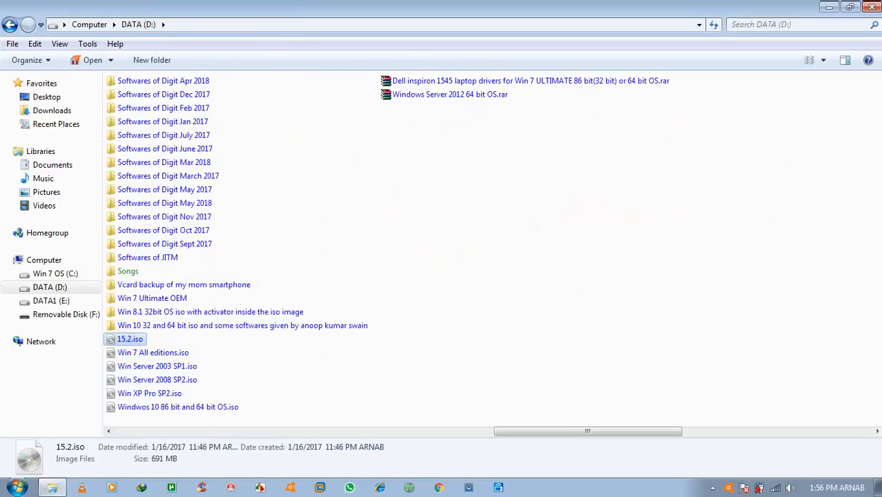
Step: Close the drive window and paste 15.2.iso onto the desktop using TeraCopy
{"action": "left_click", "coordinate": [872, 7]}
{"action": "right_click", "coordinate": [722, 226]}
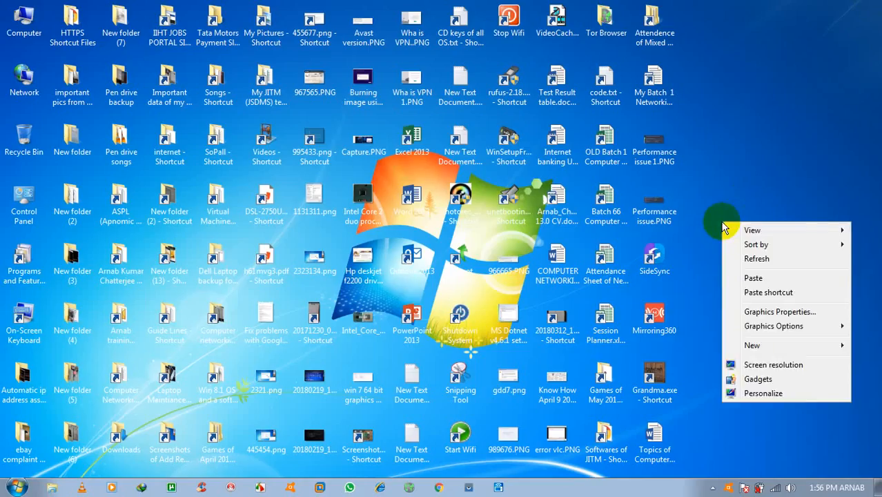
{"action": "left_click", "coordinate": [752, 276]}
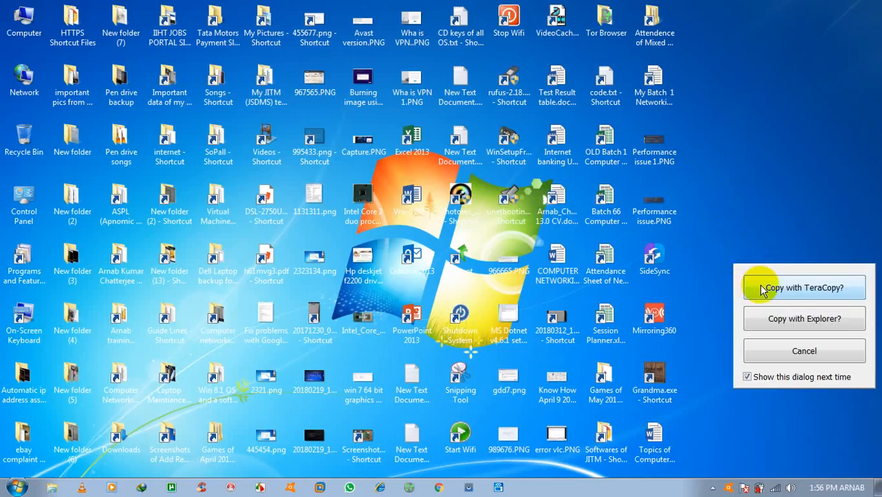
{"action": "left_click", "coordinate": [762, 289]}
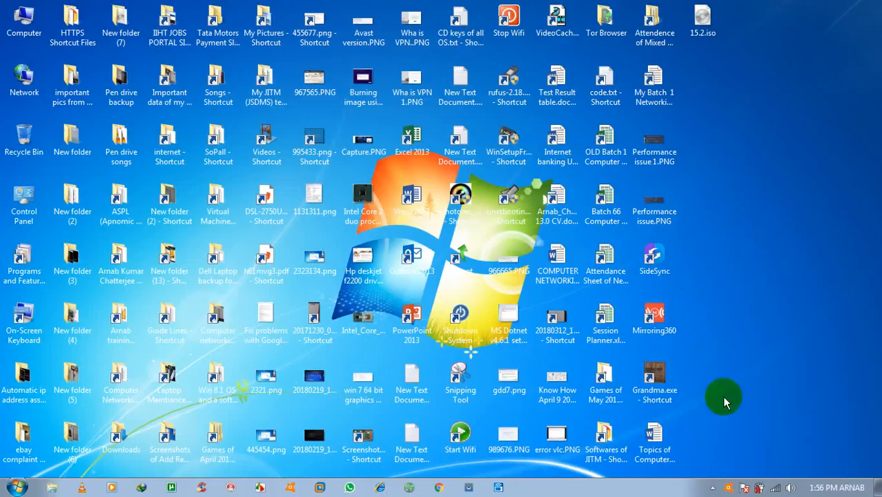
Step: Disable the Avast antivirus shields for 1 hour
{"action": "right_click", "coordinate": [730, 491]}
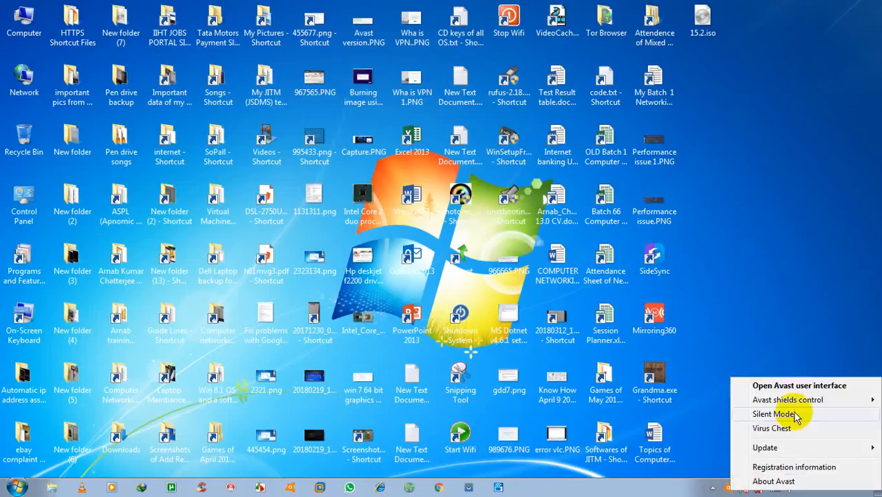
{"action": "mouse_move", "coordinate": [794, 400]}
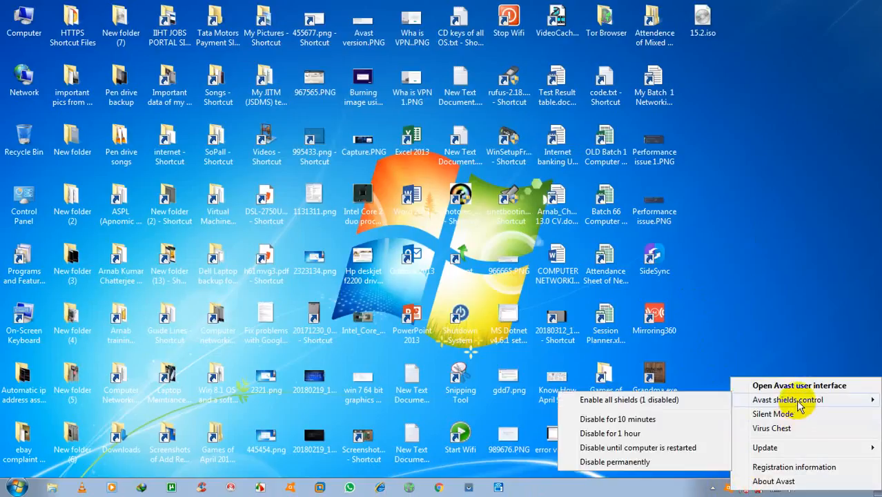
{"action": "left_click", "coordinate": [637, 433]}
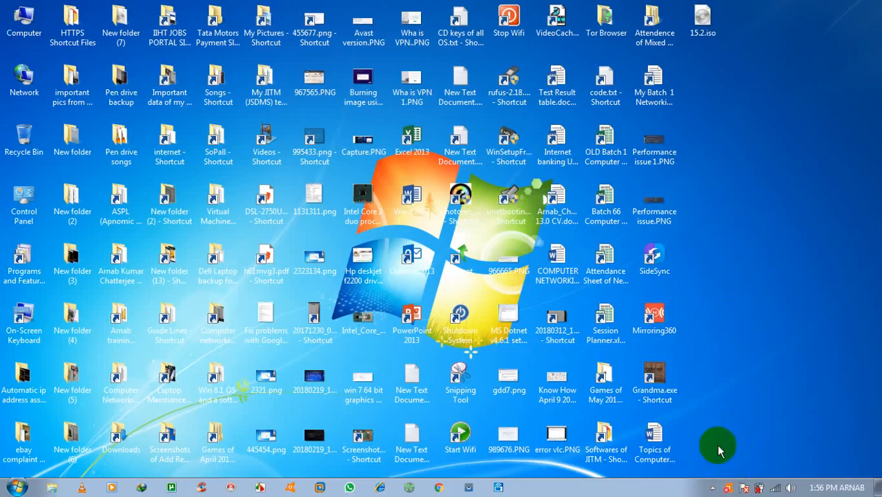
Step: Extract 15.2.iso on the desktop into its own 15.2 folder and open that folder
{"action": "right_click", "coordinate": [701, 19]}
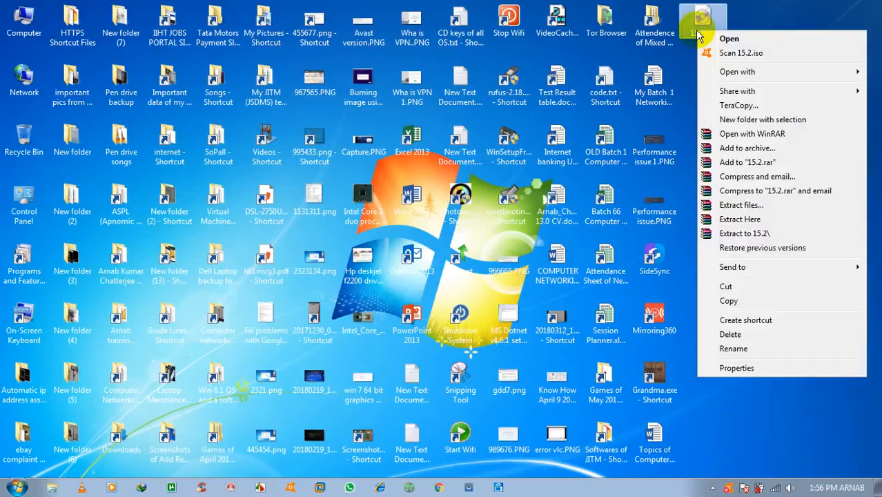
{"action": "left_click", "coordinate": [751, 235]}
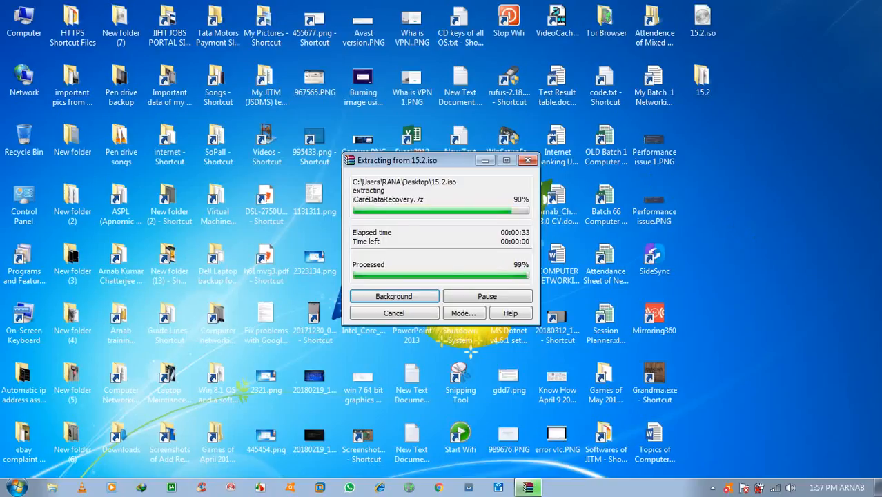
{"action": "double_click", "coordinate": [701, 78]}
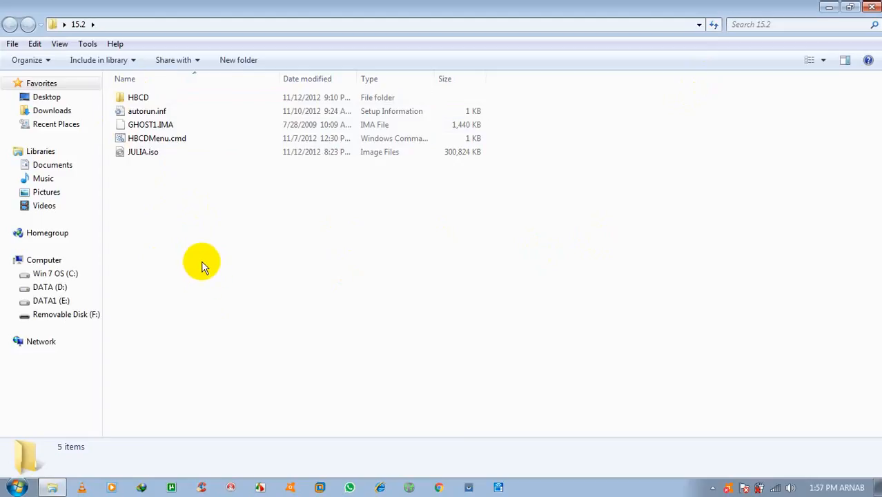
Step: Go to the Programs folder inside HBCD
{"action": "double_click", "coordinate": [156, 102]}
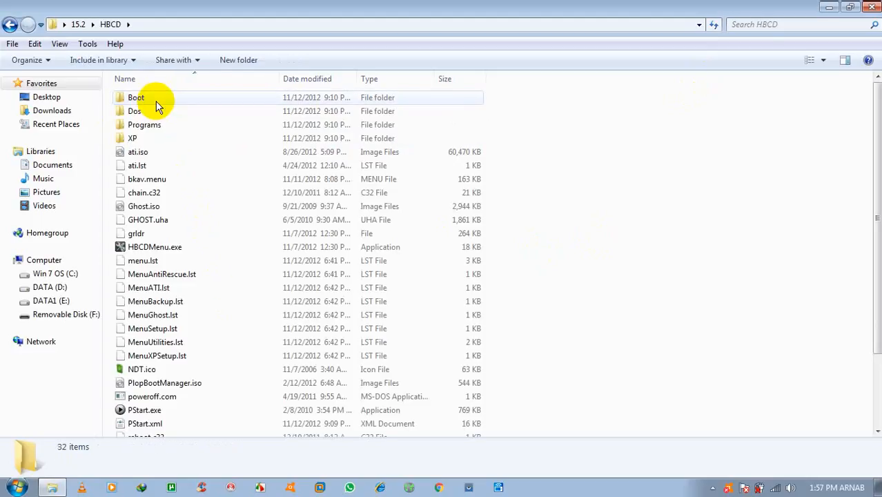
{"action": "left_click", "coordinate": [153, 127]}
{"action": "double_click", "coordinate": [152, 126]}
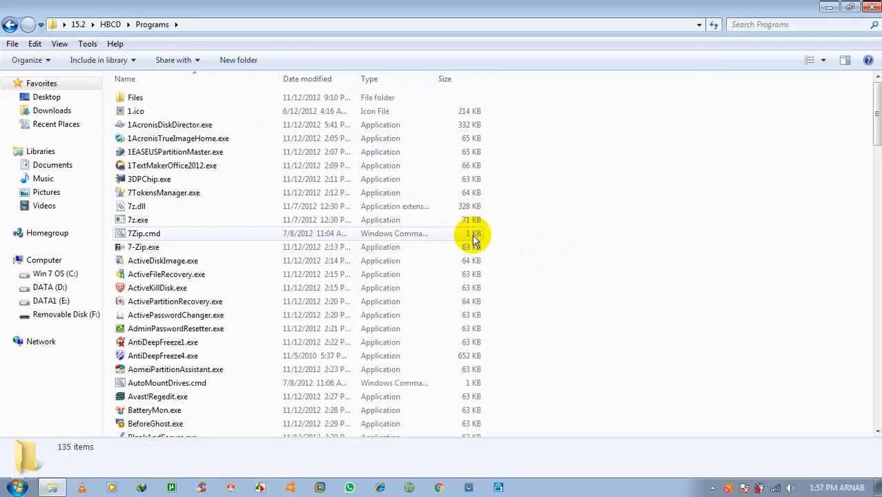
Step: Launch Grub4Dos.exe from the Programs folder and allow grubinst_gui.exe to make changes to the computer
{"action": "scroll", "coordinate": [600, 276], "scroll_direction": "down", "scroll_amount": 5}
{"action": "scroll", "coordinate": [598, 273], "scroll_direction": "down", "scroll_amount": 12}
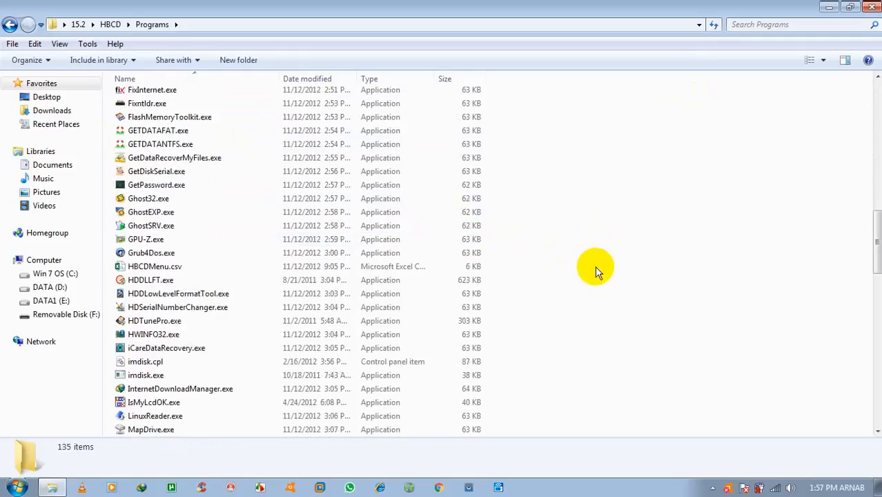
{"action": "left_click", "coordinate": [157, 255]}
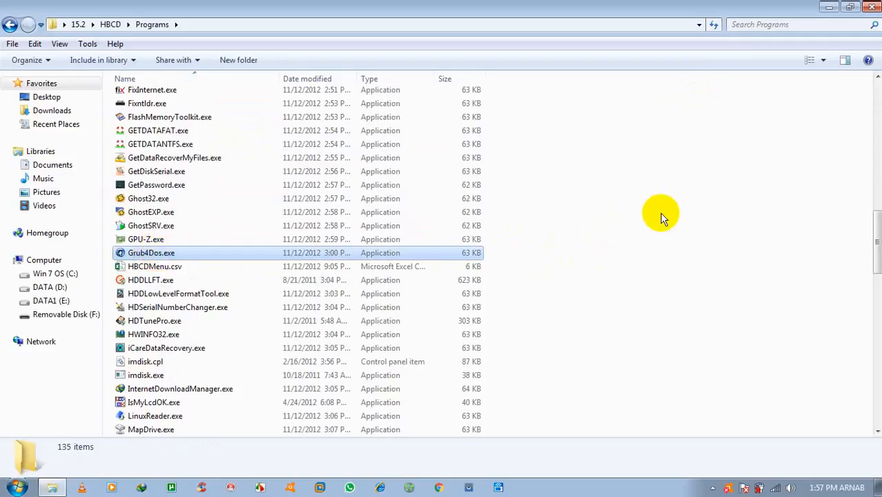
{"action": "double_click", "coordinate": [439, 252]}
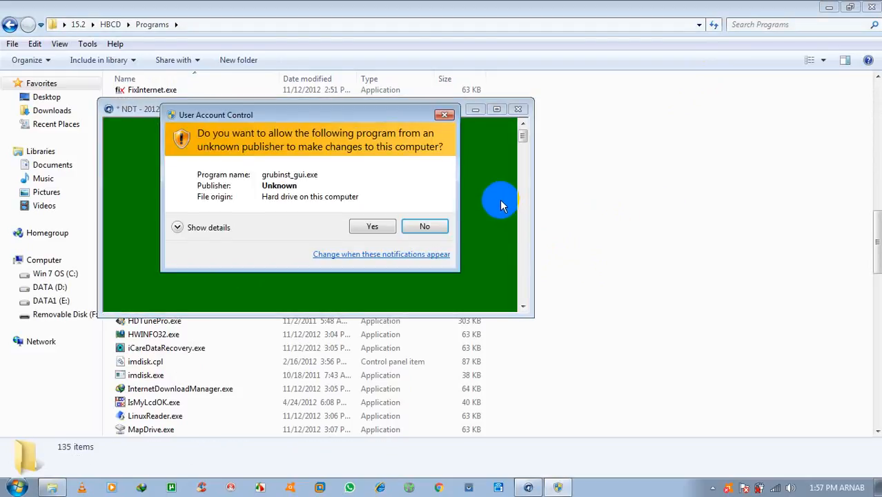
{"action": "left_click", "coordinate": [373, 228]}
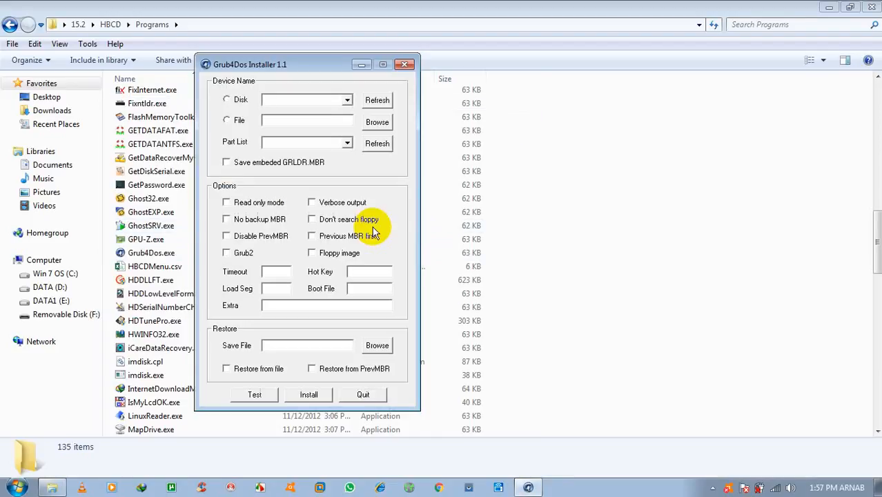
Step: Set the Grub4Dos Installer's target device to disk (hd1) [15382M]
{"action": "left_click", "coordinate": [829, 7]}
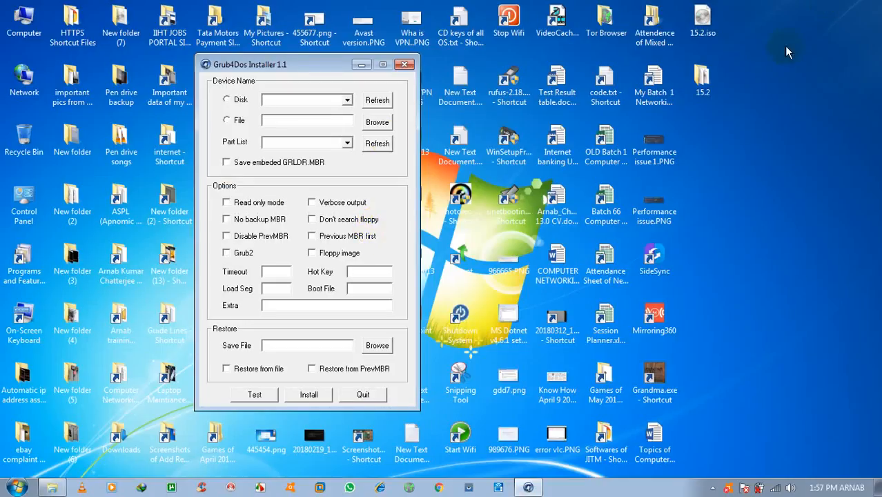
{"action": "left_click_drag", "start_coordinate": [335, 62], "coordinate": [538, 50]}
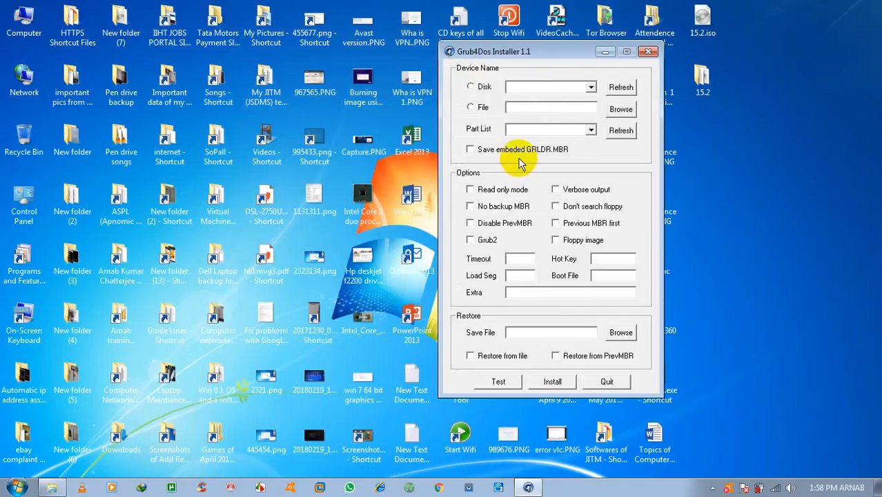
{"action": "left_click", "coordinate": [471, 86]}
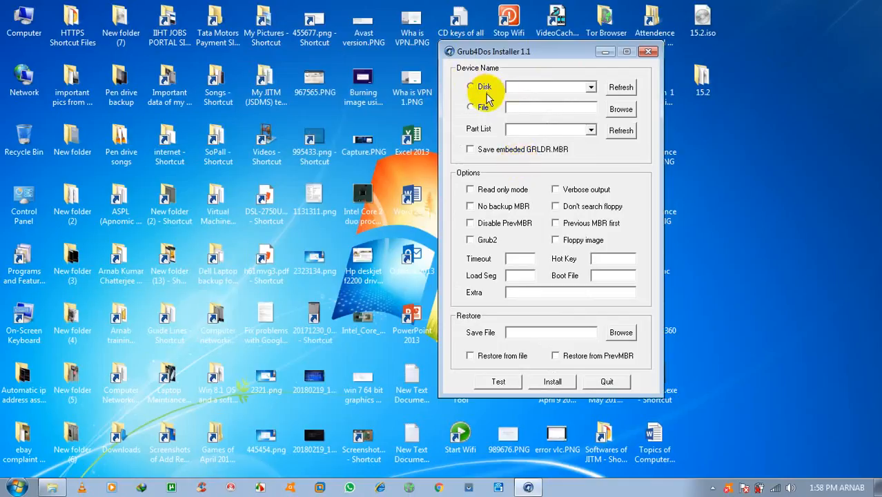
{"action": "left_click", "coordinate": [591, 88]}
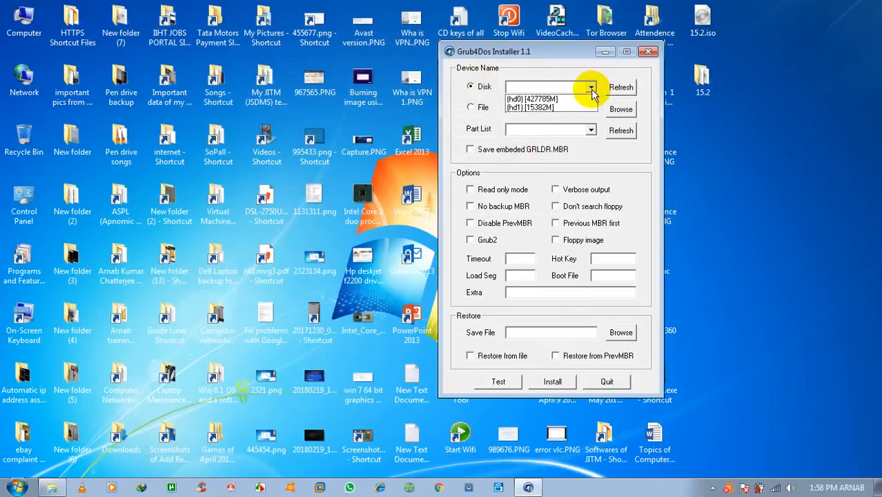
{"action": "left_click", "coordinate": [545, 107]}
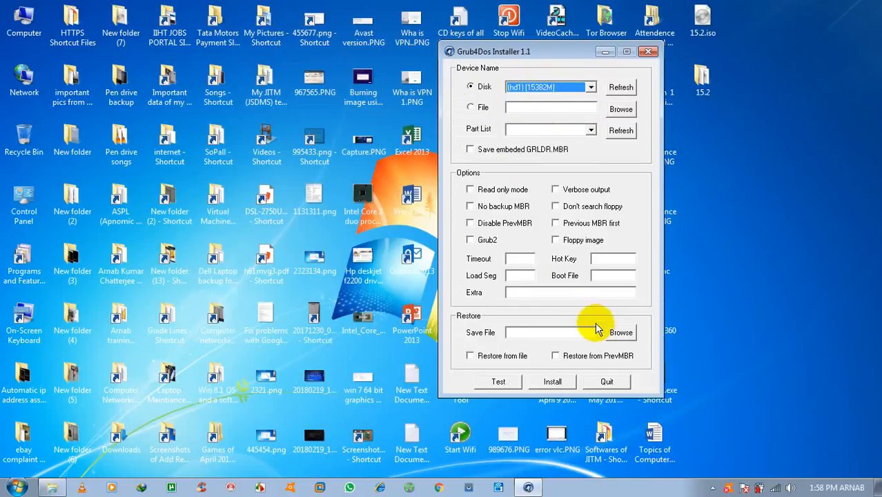
Step: Install Grub4Dos on the chosen disk, dismiss the console window and quit the installer
{"action": "left_click", "coordinate": [553, 382]}
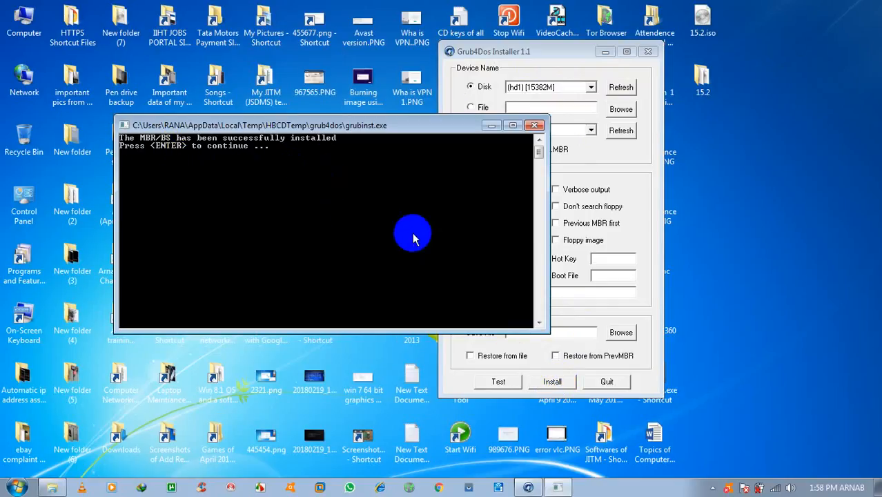
{"action": "key", "text": "Return"}
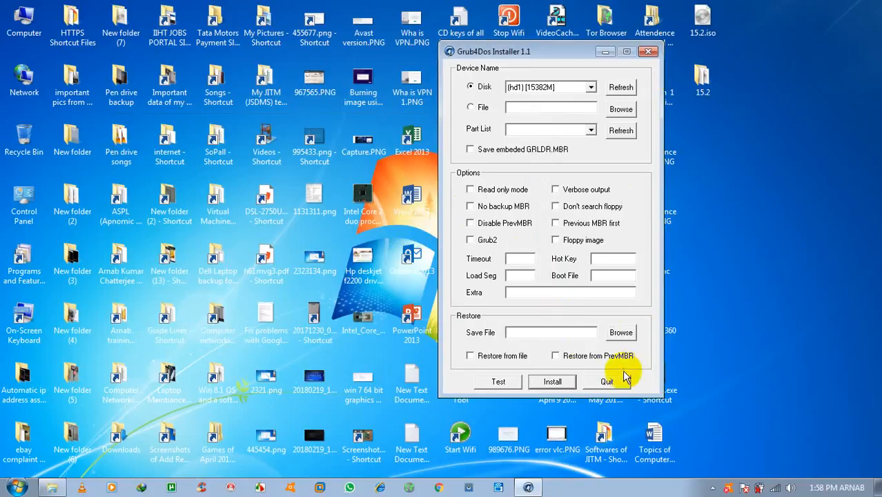
{"action": "left_click", "coordinate": [609, 383]}
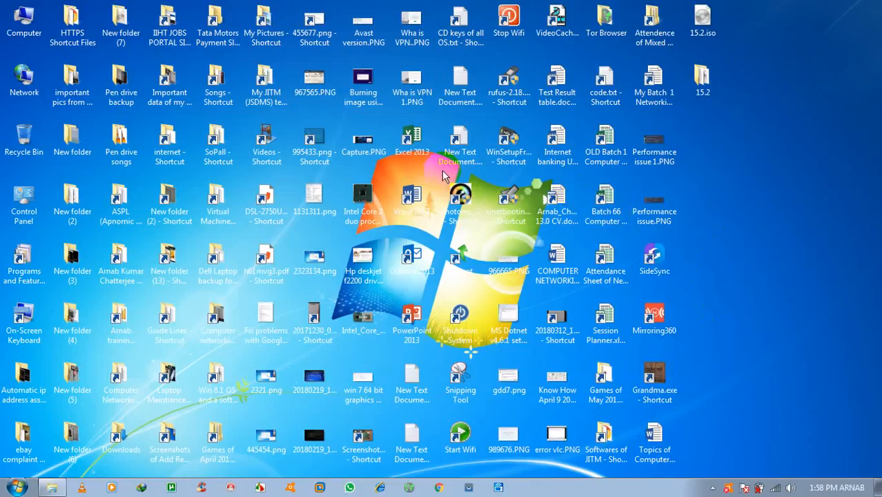
Step: Copy all the contents of the desktop 15.2 folder to the clipboard
{"action": "double_click", "coordinate": [712, 78]}
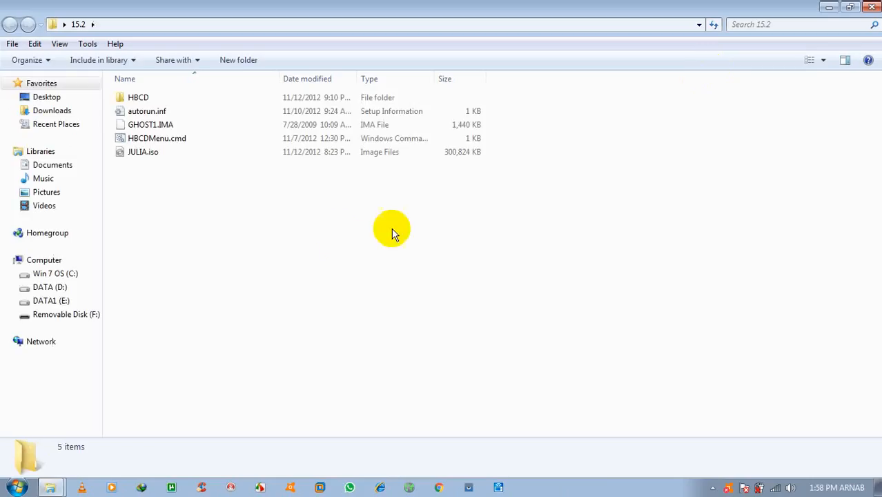
{"action": "left_click_drag", "start_coordinate": [388, 292], "coordinate": [163, 100]}
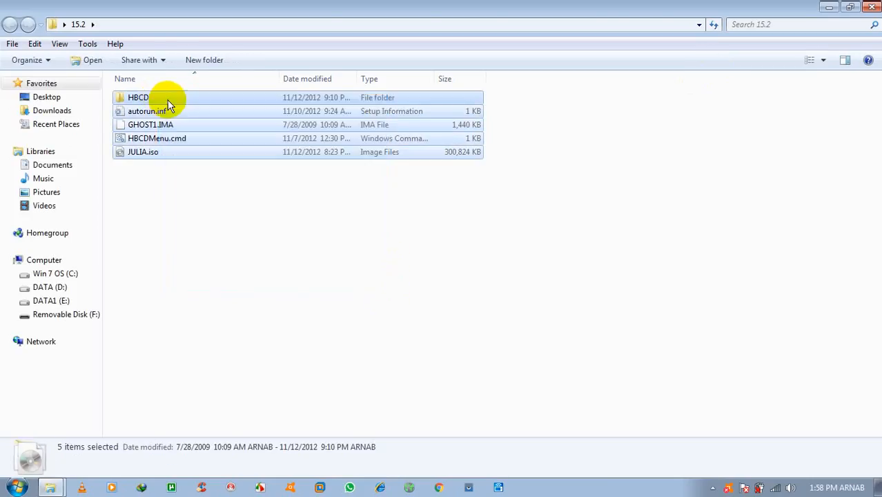
{"action": "right_click", "coordinate": [166, 102]}
{"action": "left_click", "coordinate": [199, 323]}
{"action": "left_click", "coordinate": [206, 326]}
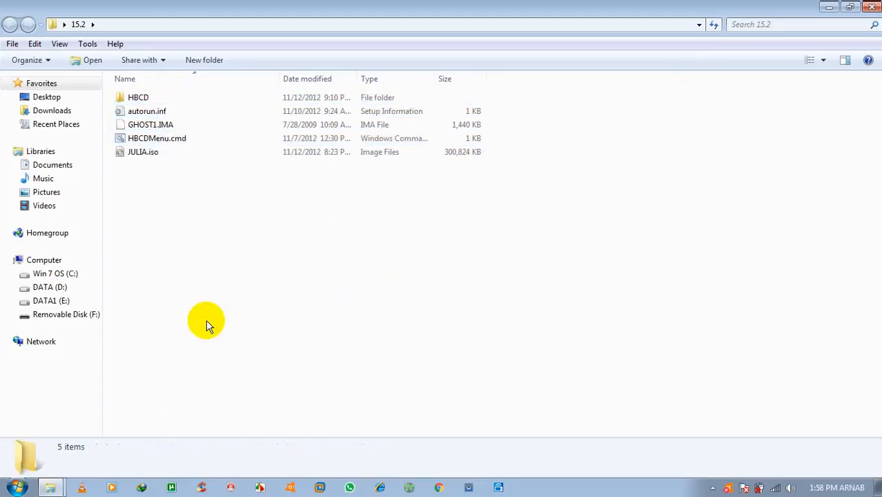
{"action": "left_click_drag", "start_coordinate": [360, 293], "coordinate": [128, 90]}
{"action": "right_click", "coordinate": [152, 102]}
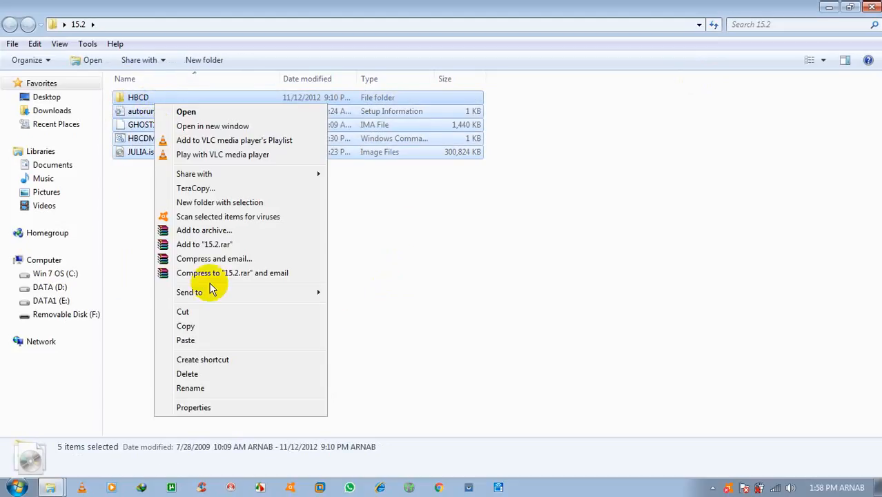
{"action": "left_click", "coordinate": [208, 326]}
Step: Paste the copied files into Removable Disk (F:) using Explorer and expand the copy progress details
{"action": "left_click", "coordinate": [829, 7]}
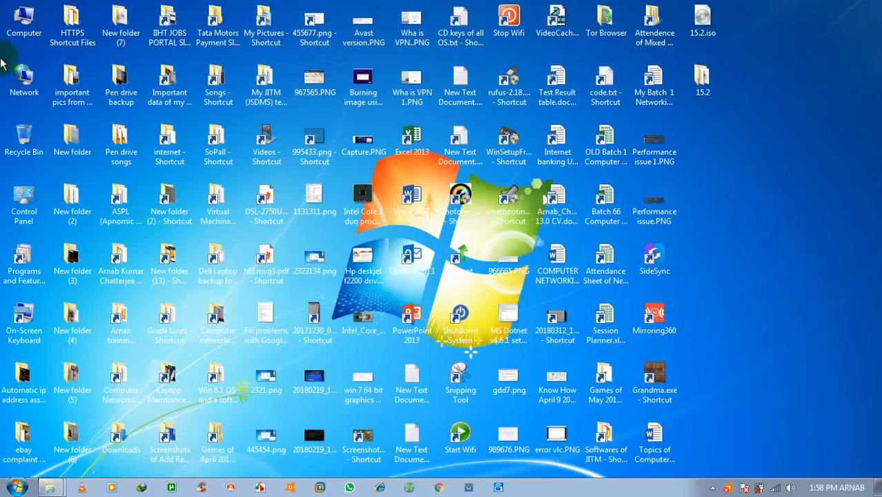
{"action": "double_click", "coordinate": [30, 22]}
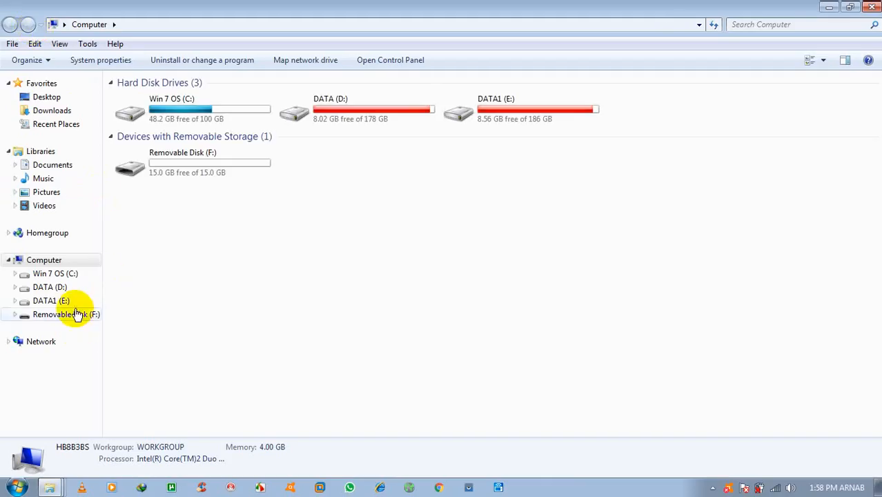
{"action": "left_click", "coordinate": [54, 315]}
{"action": "right_click", "coordinate": [333, 123]}
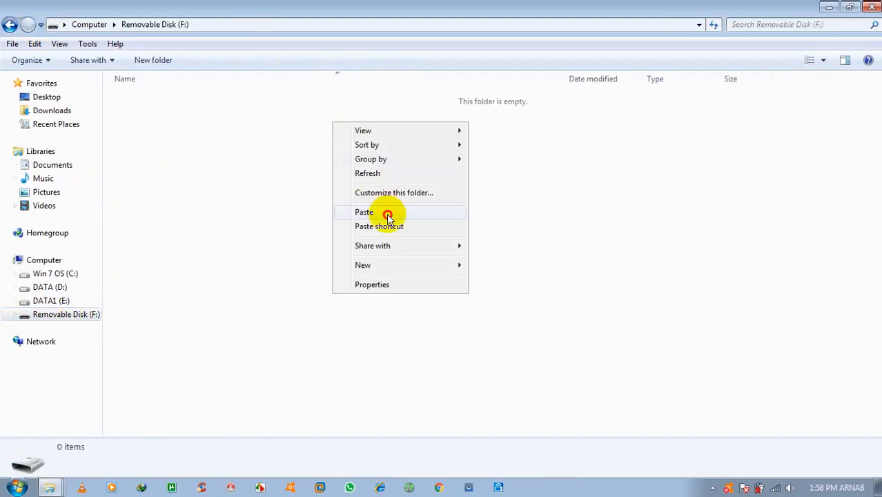
{"action": "left_click", "coordinate": [387, 213]}
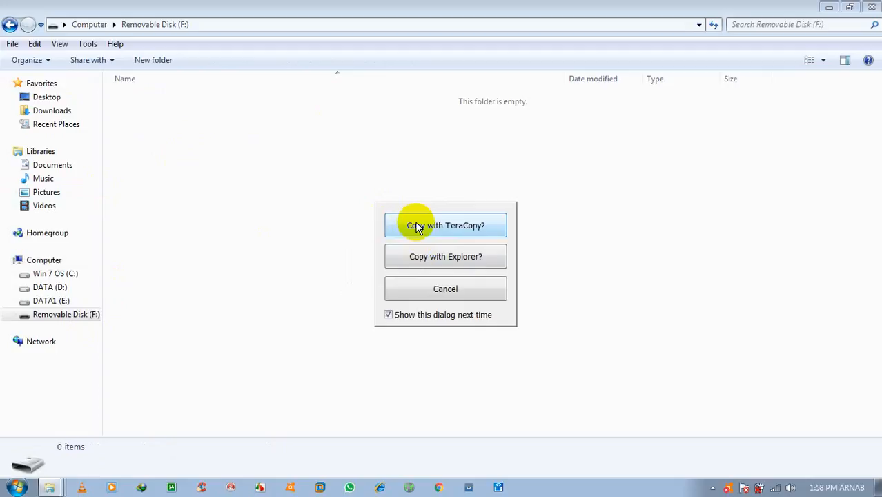
{"action": "left_click", "coordinate": [420, 258]}
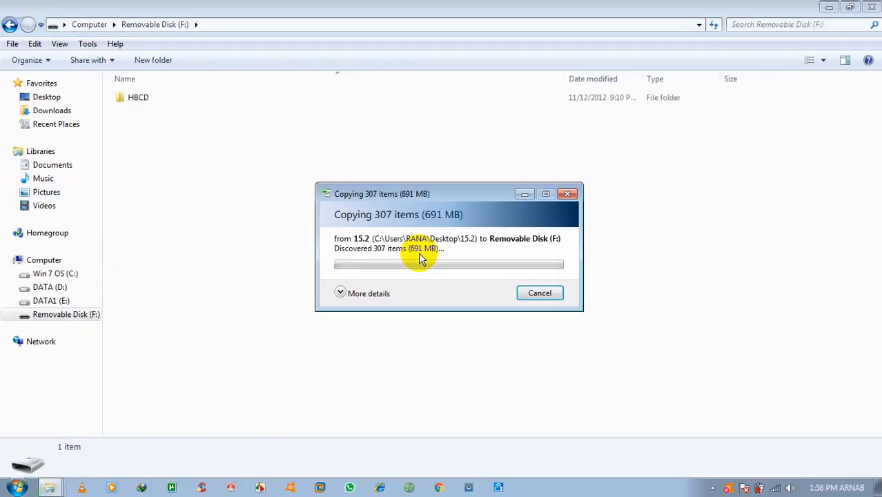
{"action": "left_click", "coordinate": [340, 293]}
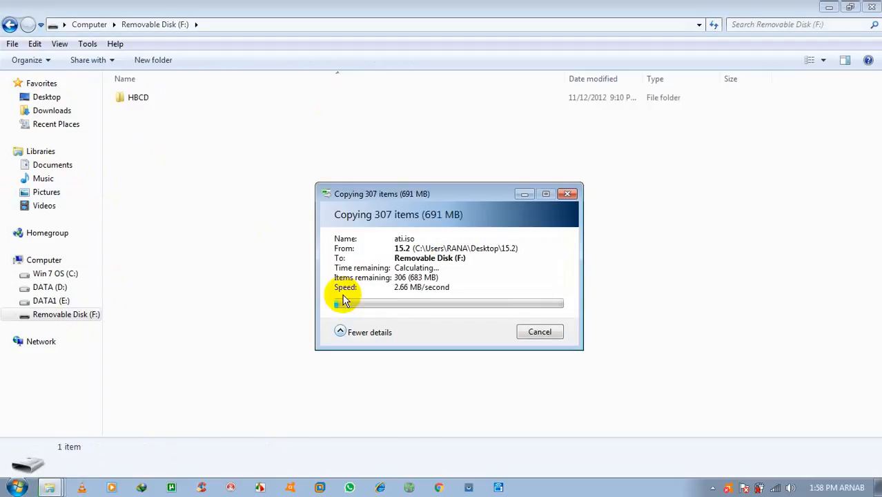
{"action": "left_click_drag", "start_coordinate": [455, 200], "coordinate": [482, 136]}
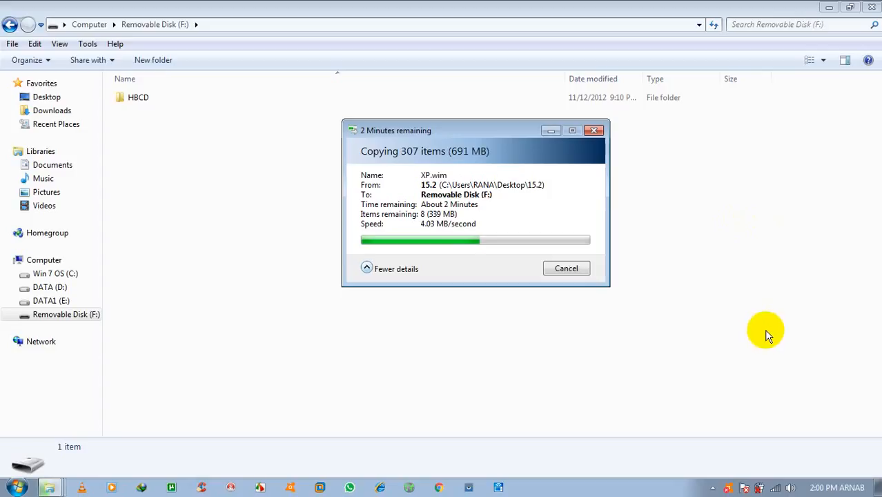
{"action": "left_click", "coordinate": [713, 488]}
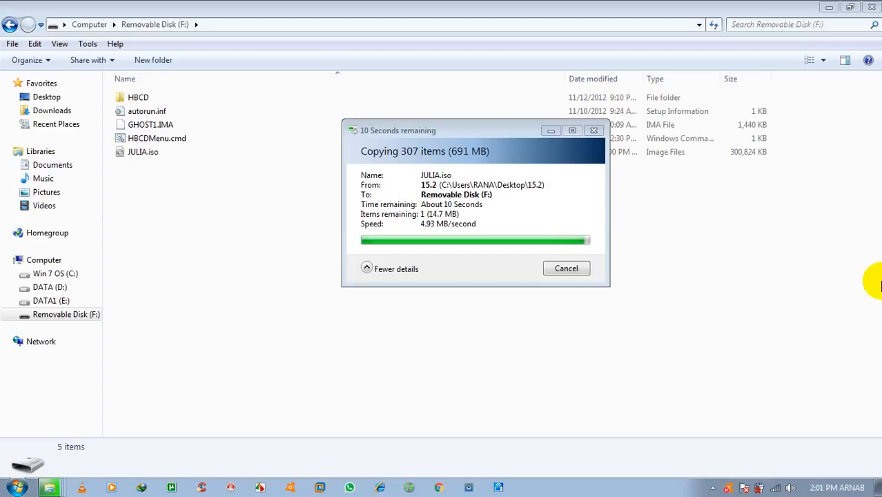
Step: Review the files copied to Removable Disk (F:) and the drive's space in Computer
{"action": "key", "text": "ctrl+a"}
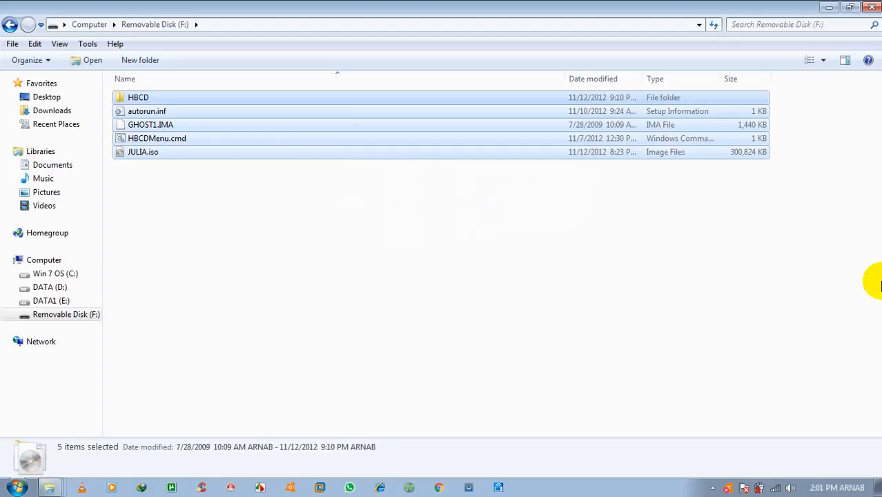
{"action": "left_click", "coordinate": [304, 257]}
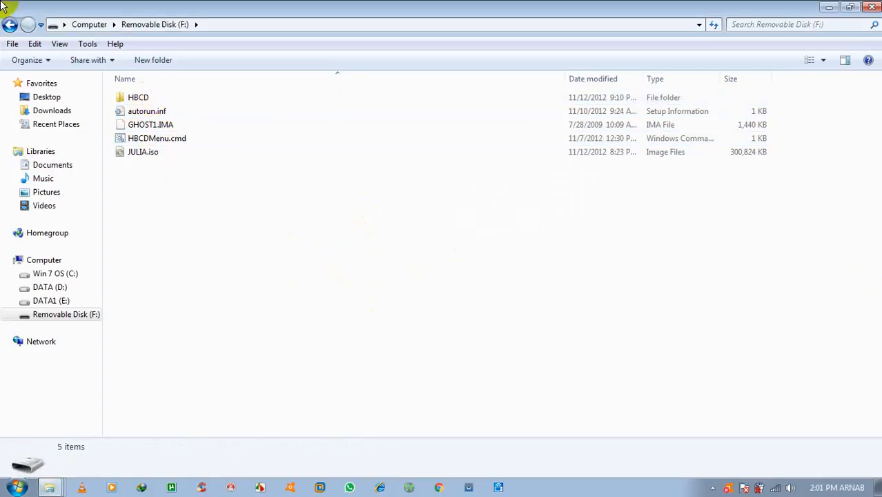
{"action": "left_click", "coordinate": [10, 23]}
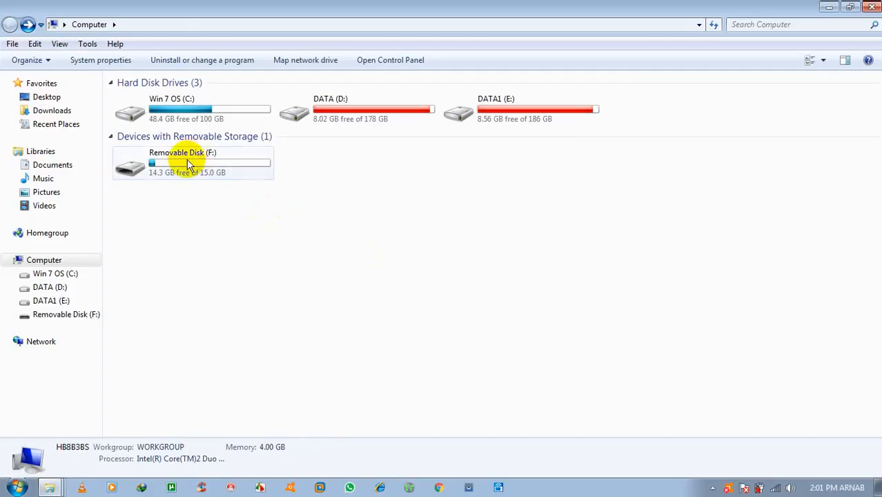
Step: Copy the grldr and menu.lst files from the HBCD folder on Removable Disk (F:) to the clipboard
{"action": "left_click", "coordinate": [87, 316]}
{"action": "left_click", "coordinate": [138, 99]}
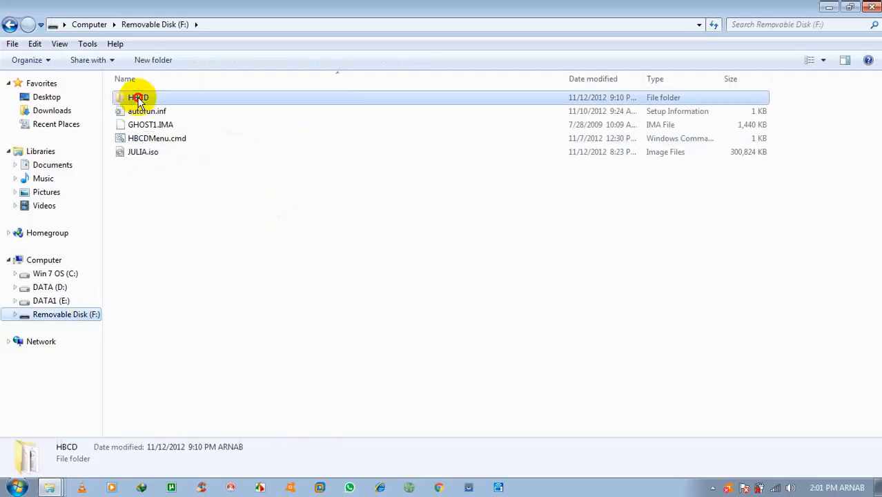
{"action": "double_click", "coordinate": [139, 99]}
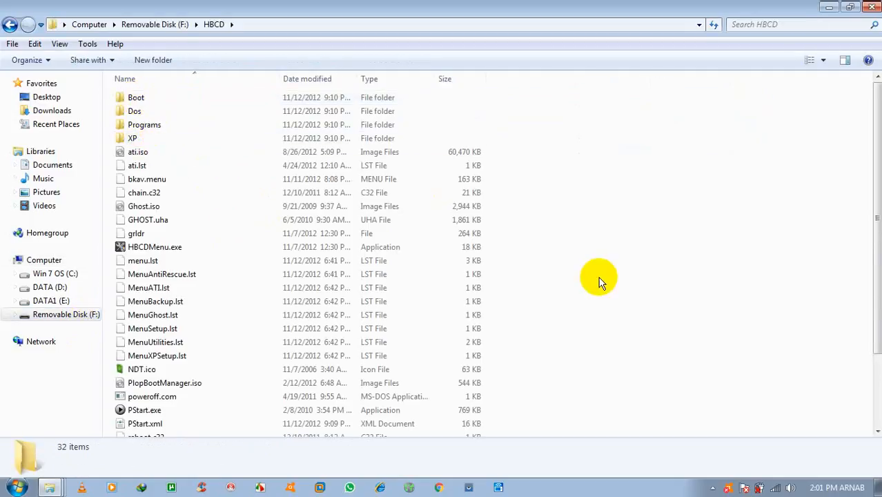
{"action": "scroll", "coordinate": [656, 243], "scroll_direction": "down", "scroll_amount": 2}
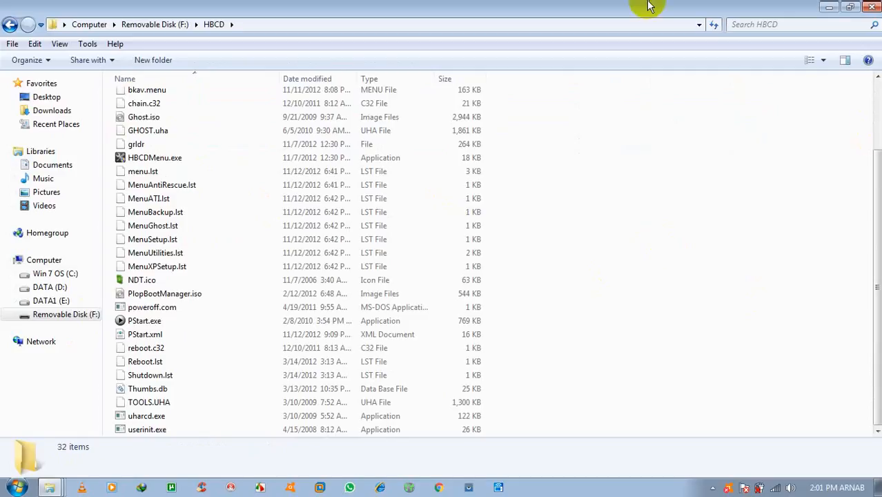
{"action": "left_click", "coordinate": [137, 145]}
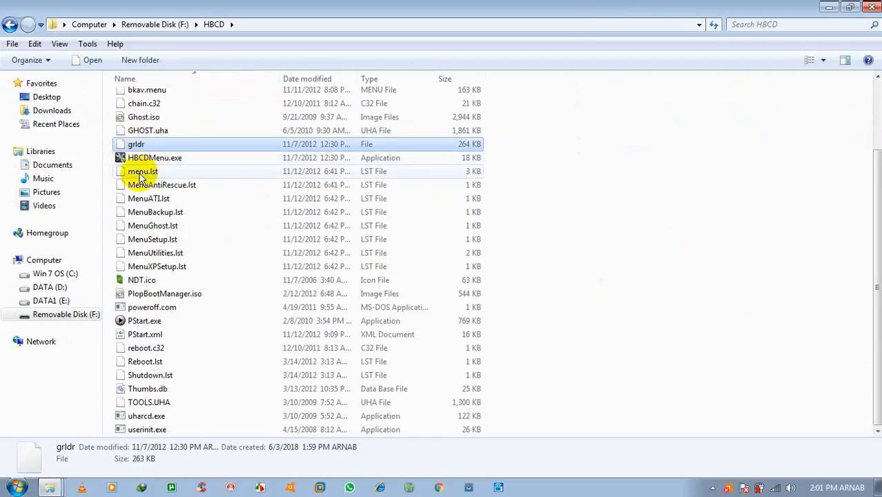
{"action": "left_click", "coordinate": [143, 174], "text": "ctrl"}
{"action": "right_click", "coordinate": [142, 178]}
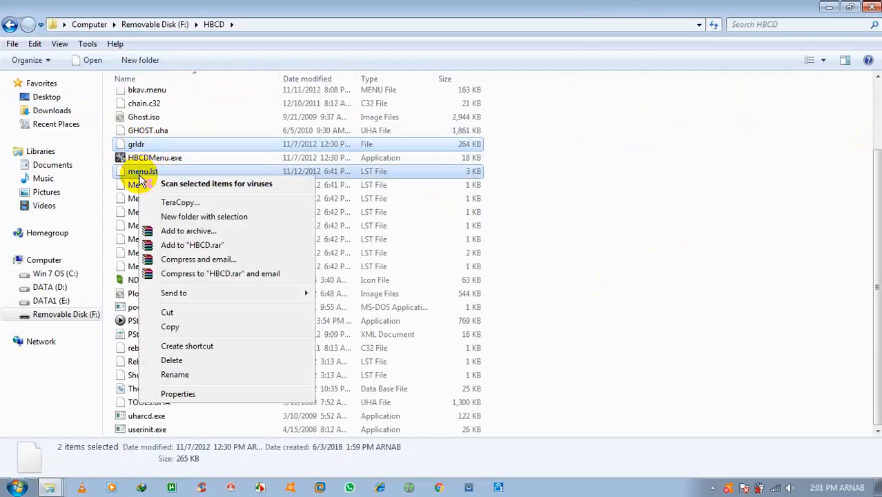
{"action": "left_click", "coordinate": [173, 329]}
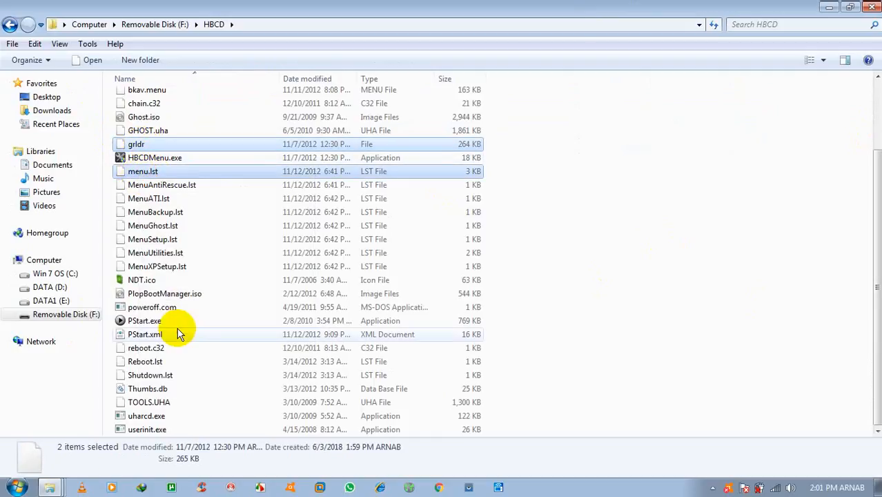
Step: Paste grldr and menu.lst into the root of Removable Disk (F:) using Explorer
{"action": "left_click", "coordinate": [9, 26]}
{"action": "right_click", "coordinate": [353, 231]}
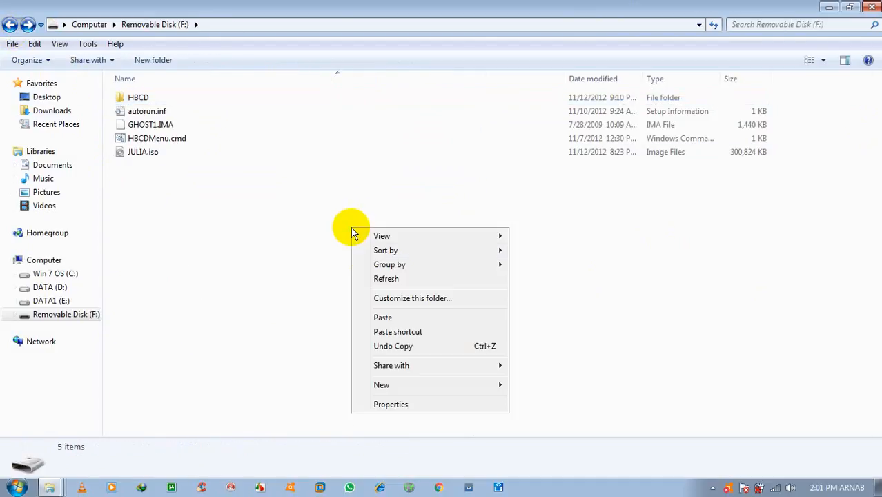
{"action": "left_click", "coordinate": [395, 317]}
{"action": "left_click", "coordinate": [457, 357]}
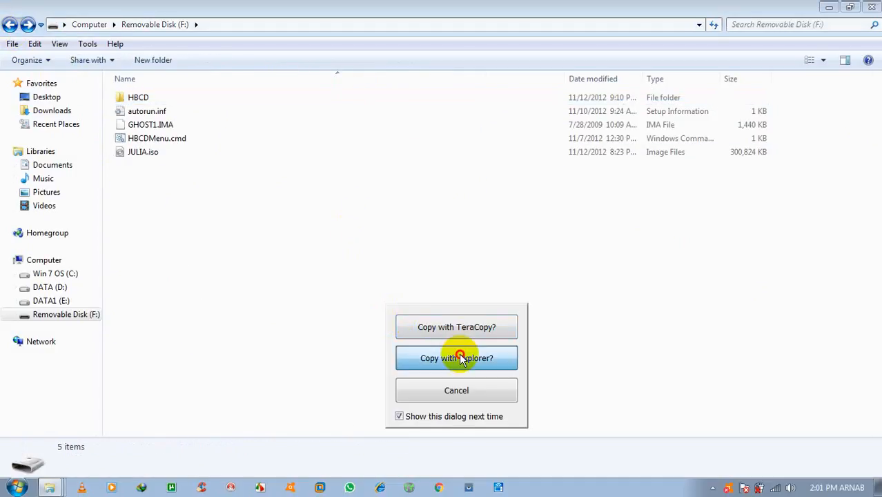
{"action": "left_click", "coordinate": [157, 192]}
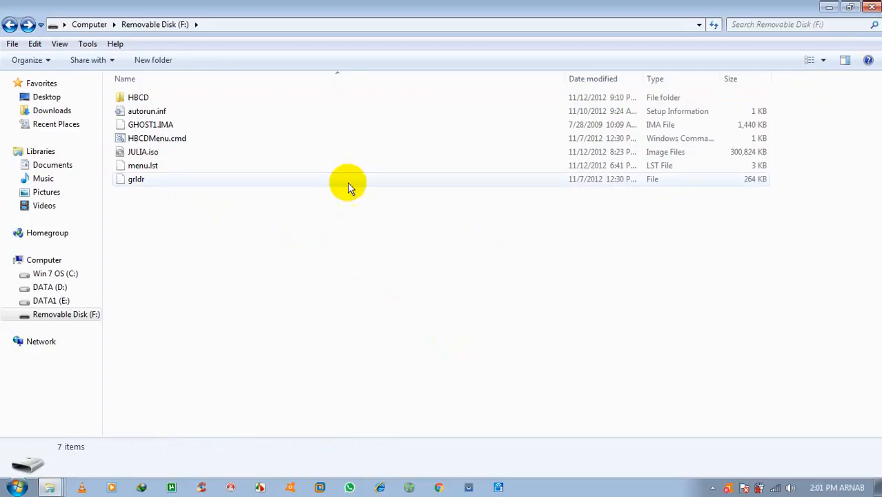
{"action": "left_click", "coordinate": [147, 166]}
{"action": "left_click", "coordinate": [148, 180]}
{"action": "left_click", "coordinate": [453, 246]}
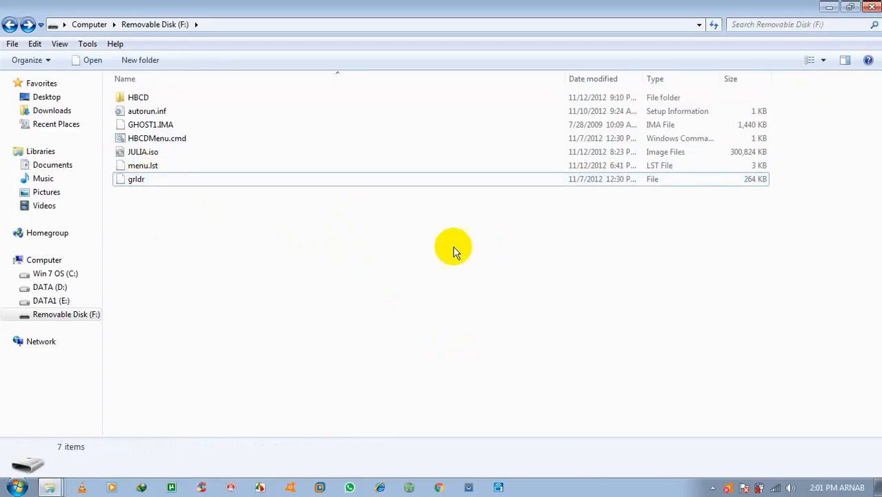
Step: Close the Removable Disk (F:) window and refresh the desktop
{"action": "left_click", "coordinate": [872, 9]}
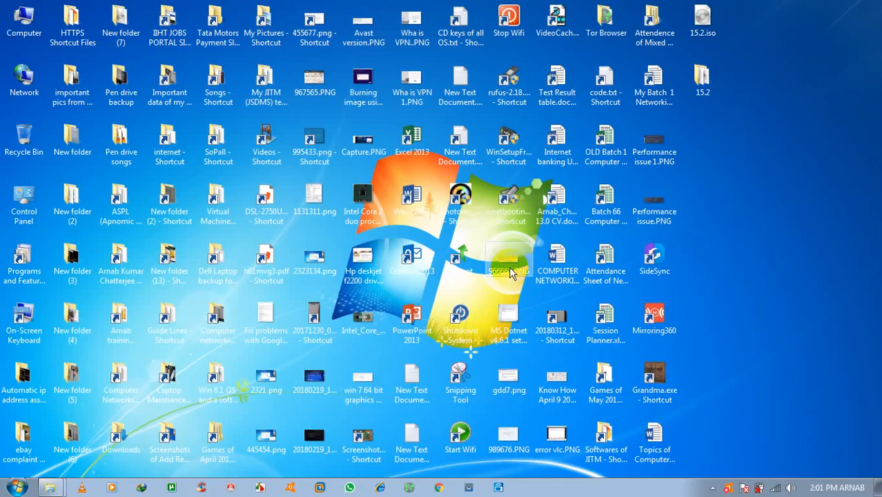
{"action": "right_click", "coordinate": [705, 163]}
{"action": "left_click", "coordinate": [732, 202]}
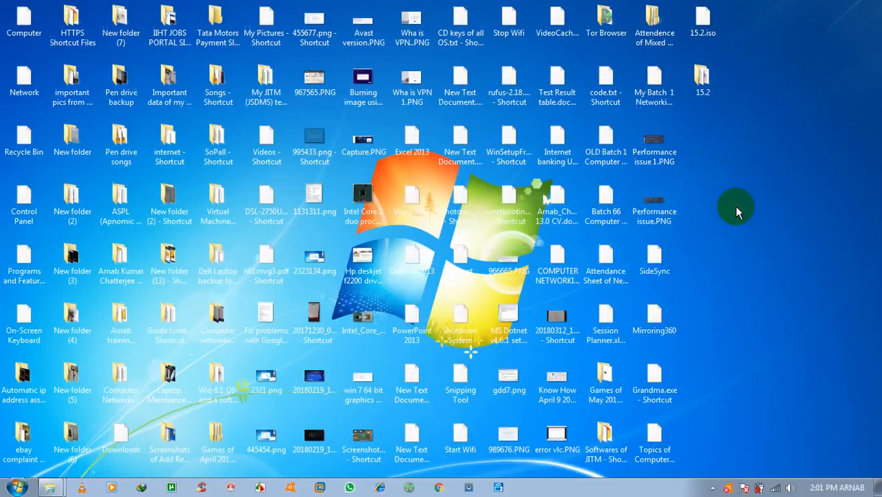
Step: Check the available drives in the Computer window and close it
{"action": "double_click", "coordinate": [23, 20]}
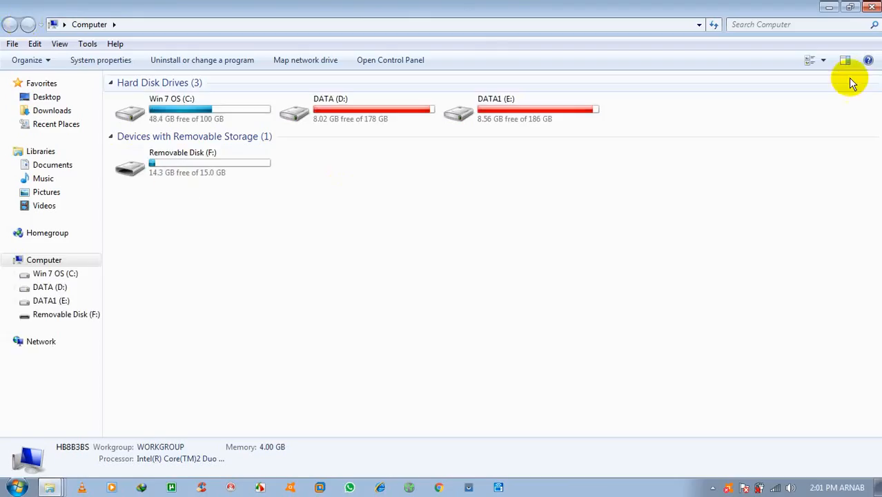
{"action": "left_click", "coordinate": [870, 8]}
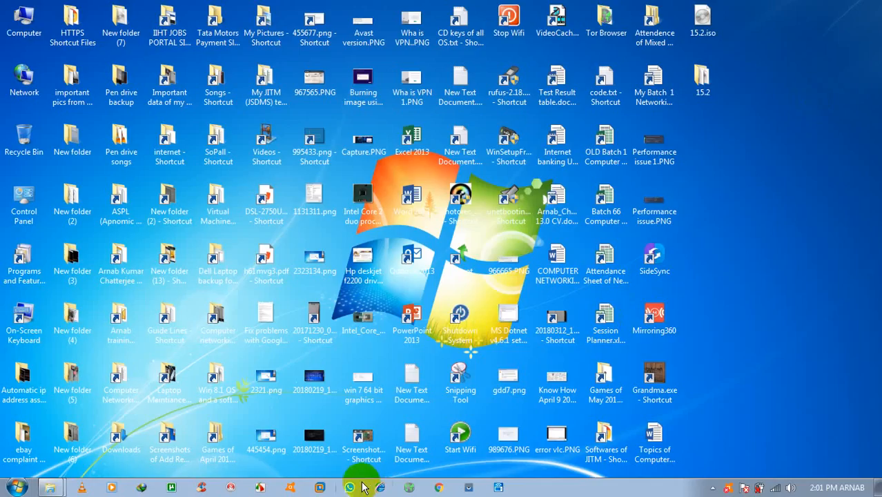
Step: Switch to VMware Workstation, close the Windows 10 virtual machine and select Windows 7 Ultimate instead
{"action": "left_click", "coordinate": [323, 487]}
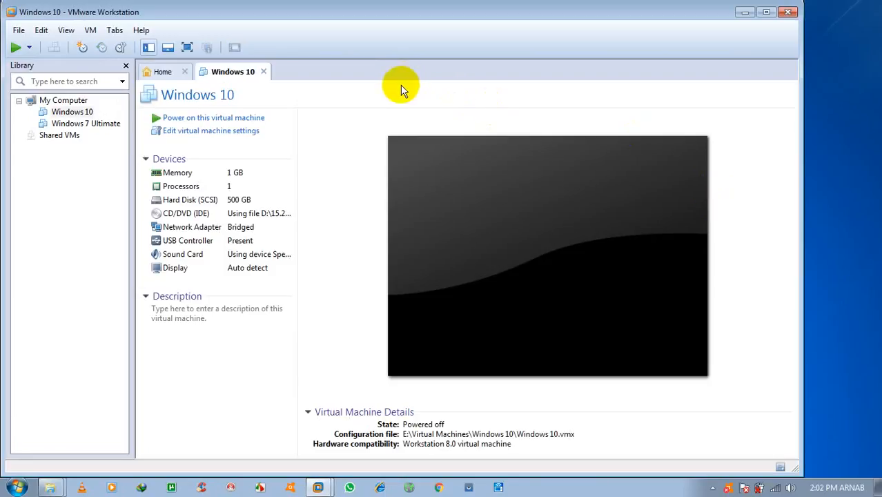
{"action": "left_click", "coordinate": [264, 72]}
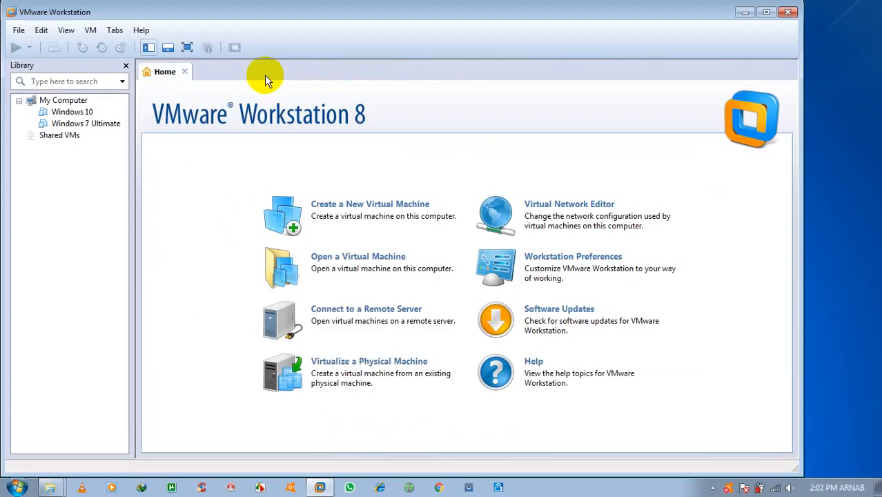
{"action": "left_click", "coordinate": [110, 124]}
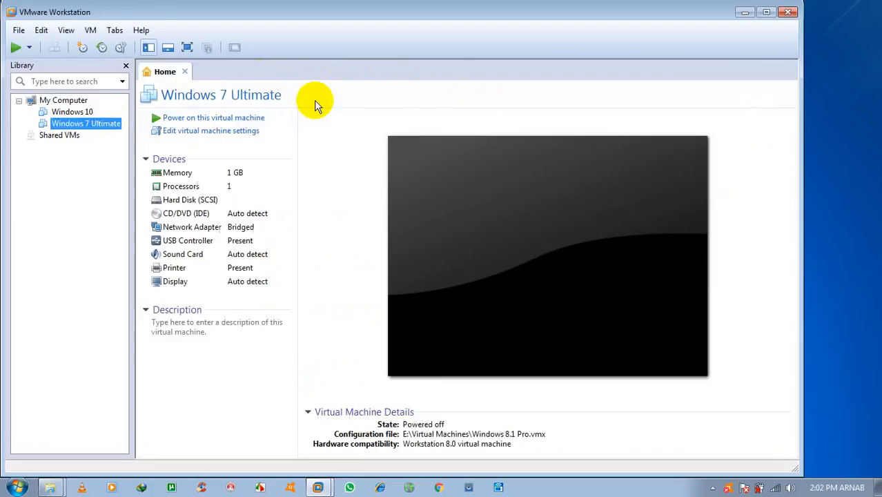
Step: Set the Windows 7 Ultimate machine's CD/DVD (IDE) drive to use the ISO image file D:\15.2.iso
{"action": "double_click", "coordinate": [211, 219]}
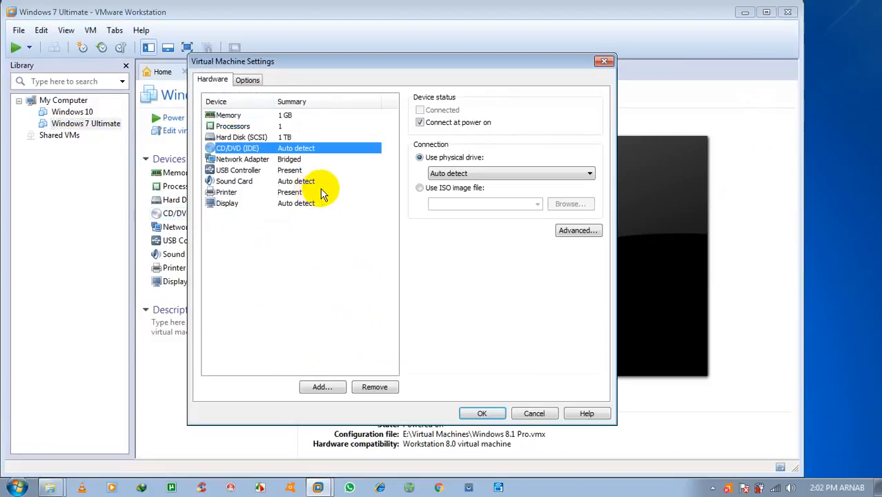
{"action": "left_click", "coordinate": [420, 188]}
{"action": "left_click", "coordinate": [580, 205]}
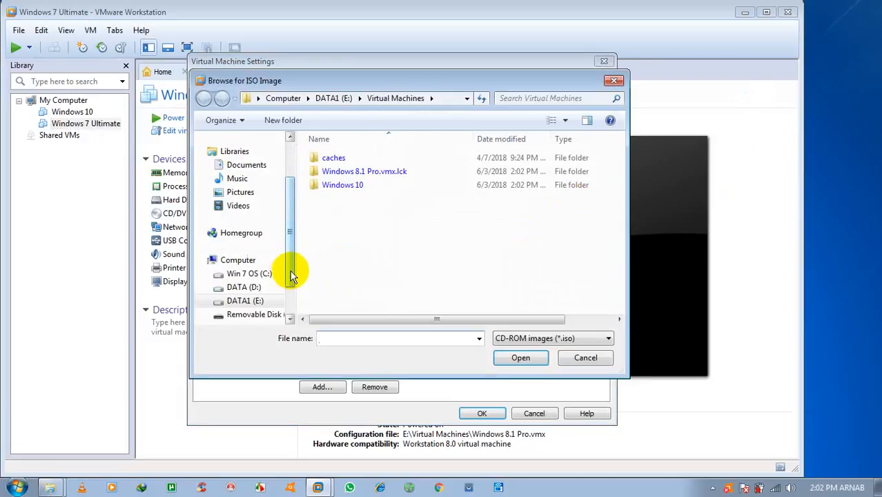
{"action": "left_click", "coordinate": [273, 286]}
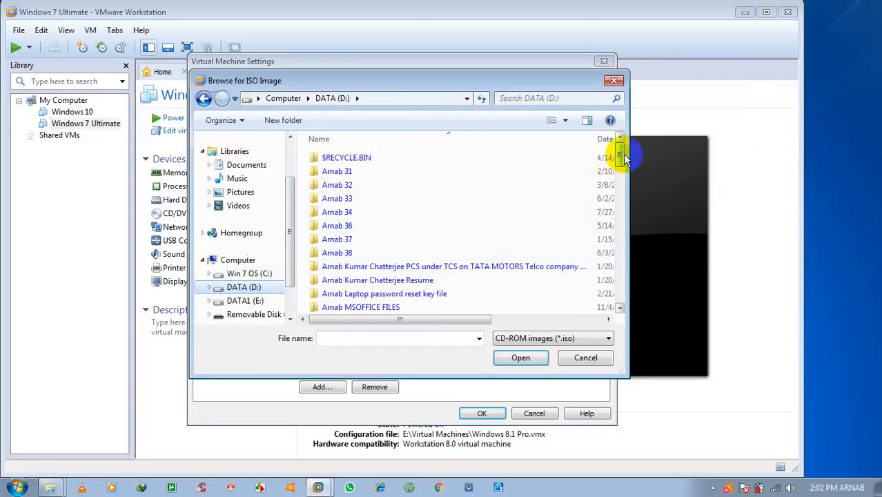
{"action": "left_click_drag", "start_coordinate": [622, 154], "coordinate": [621, 297]}
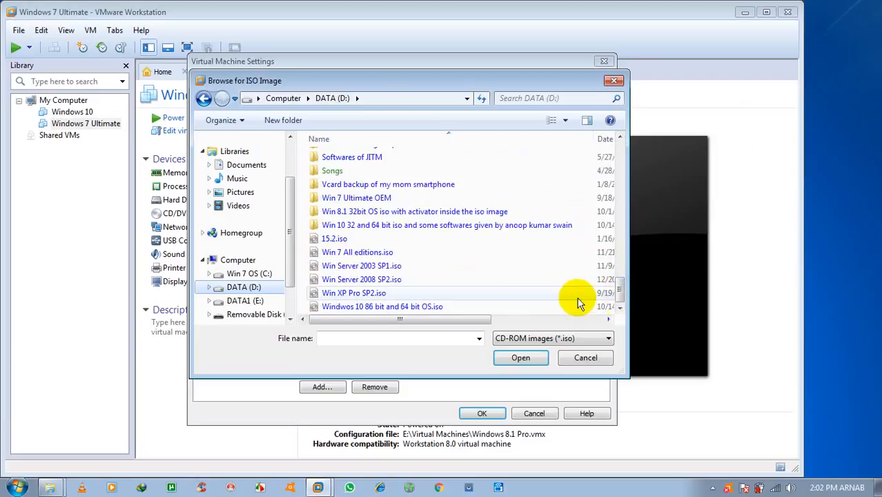
{"action": "left_click", "coordinate": [344, 240]}
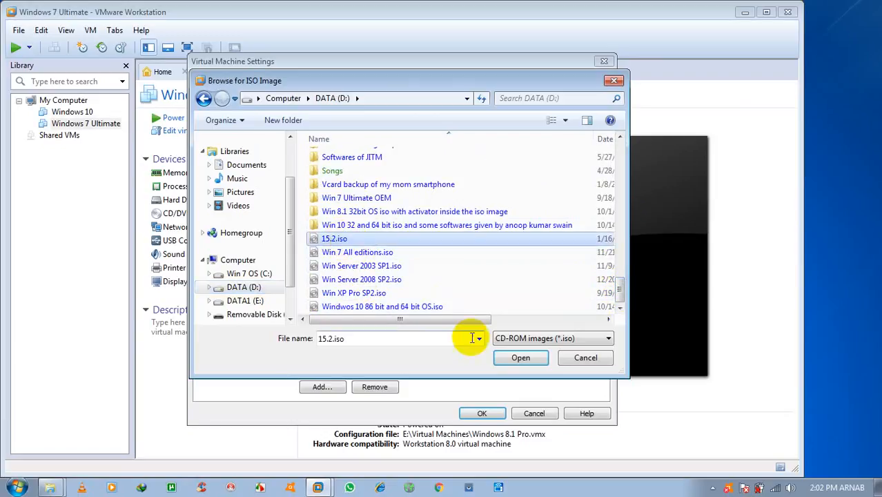
{"action": "left_click", "coordinate": [518, 357]}
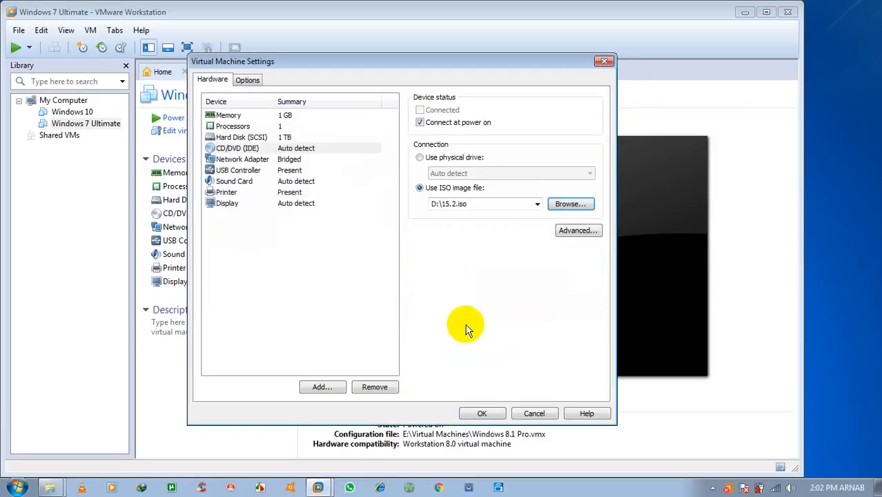
{"action": "left_click", "coordinate": [483, 414]}
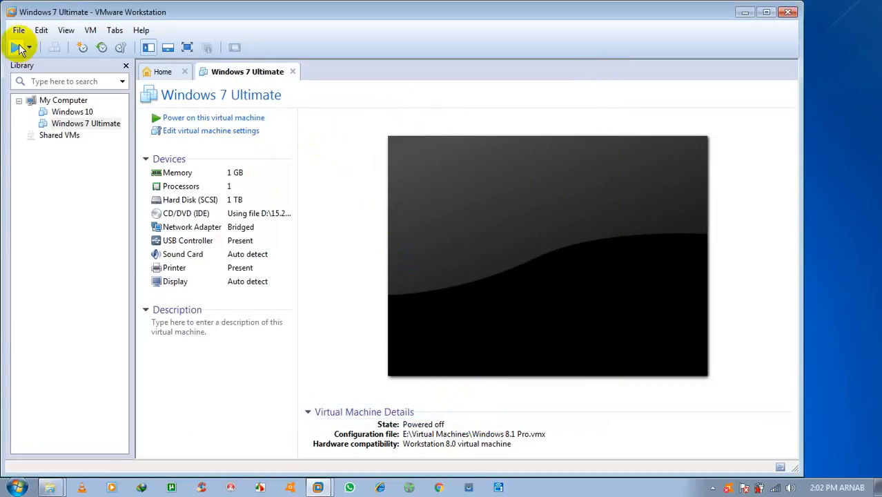
Step: Power on the Windows 7 Ultimate virtual machine, dismiss the long mode hint and maximize the VMware window
{"action": "left_click", "coordinate": [18, 46]}
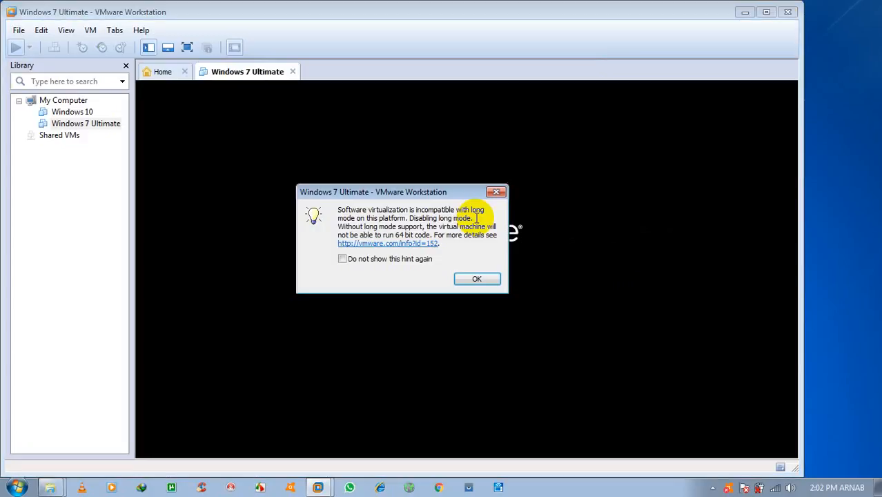
{"action": "left_click", "coordinate": [492, 278]}
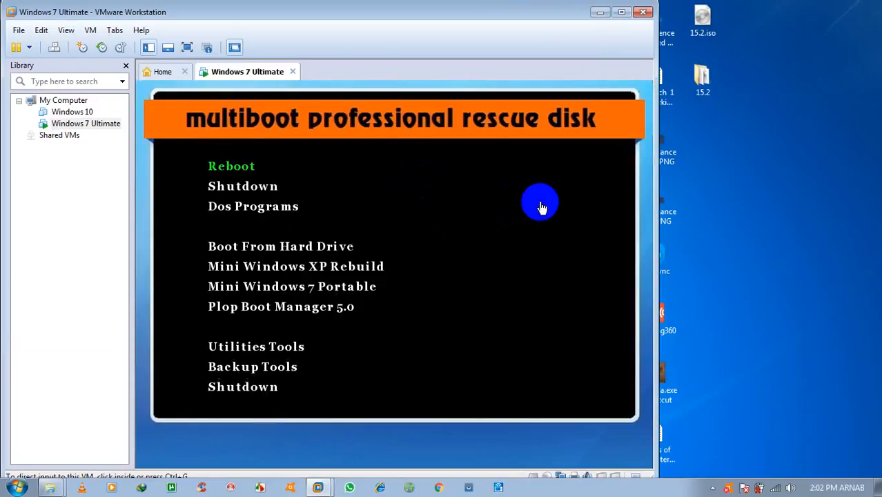
{"action": "left_click", "coordinate": [621, 13]}
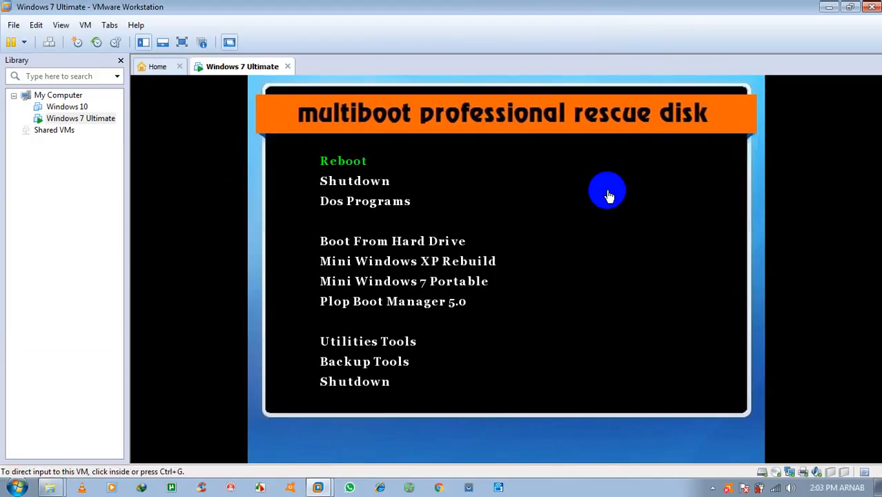
Step: Choose Boot From Hard Drive in the rescue disk menu and start Windows normally
{"action": "left_click", "coordinate": [600, 204]}
{"action": "key", "text": "Down"}
{"action": "key", "text": "Down"}
{"action": "key", "text": "Down"}
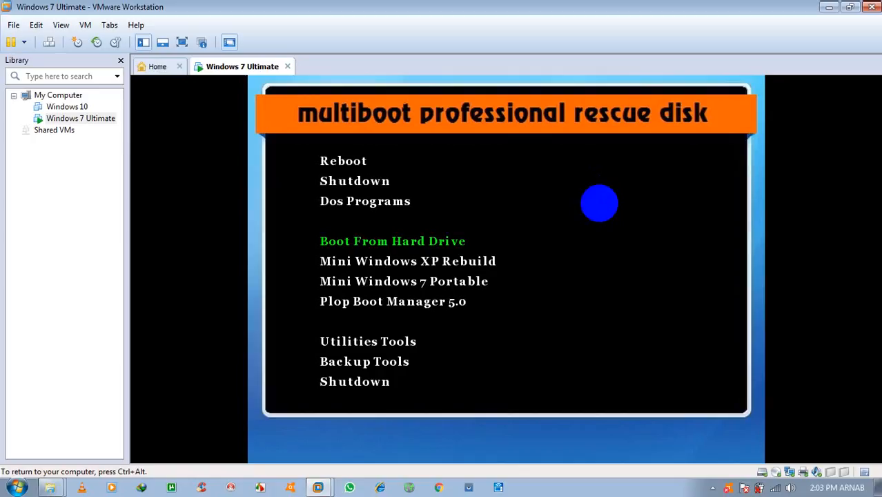
{"action": "key", "text": "Return"}
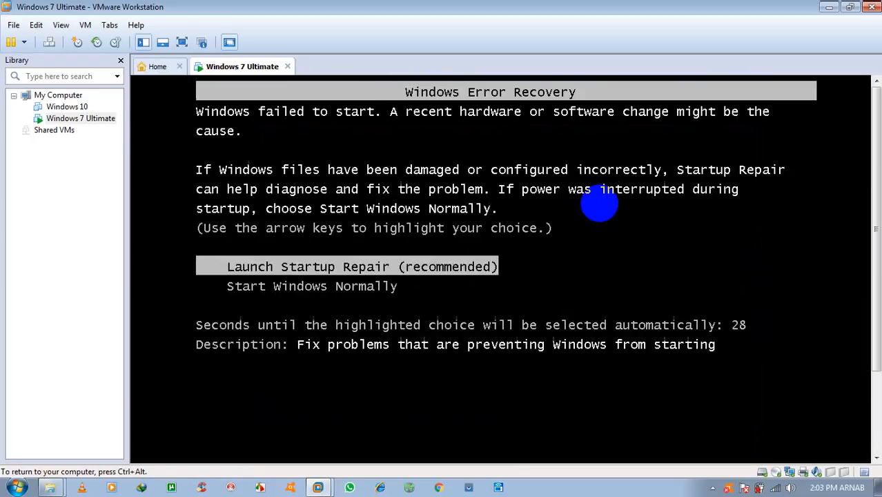
{"action": "key", "text": "Down"}
{"action": "key", "text": "Return"}
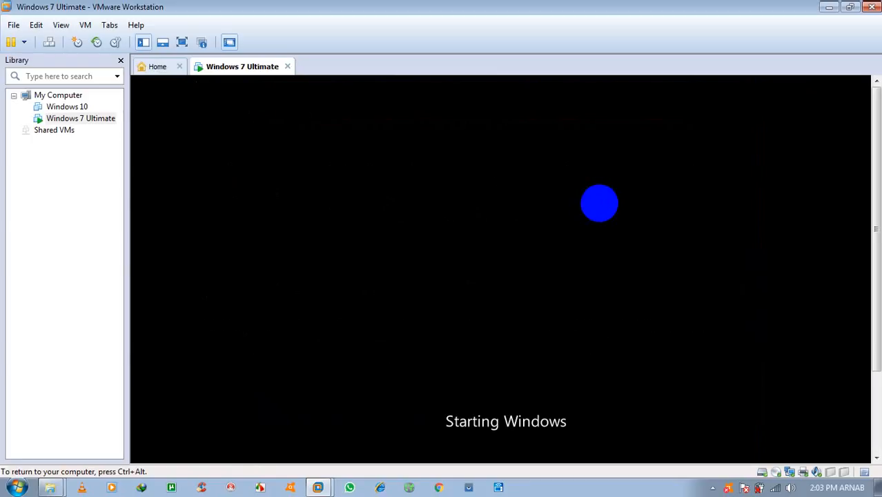
Step: Connect the USB drive to the virtual machine, disconnecting it from the host, and accept the unplug notice
{"action": "key", "text": "ctrl+alt"}
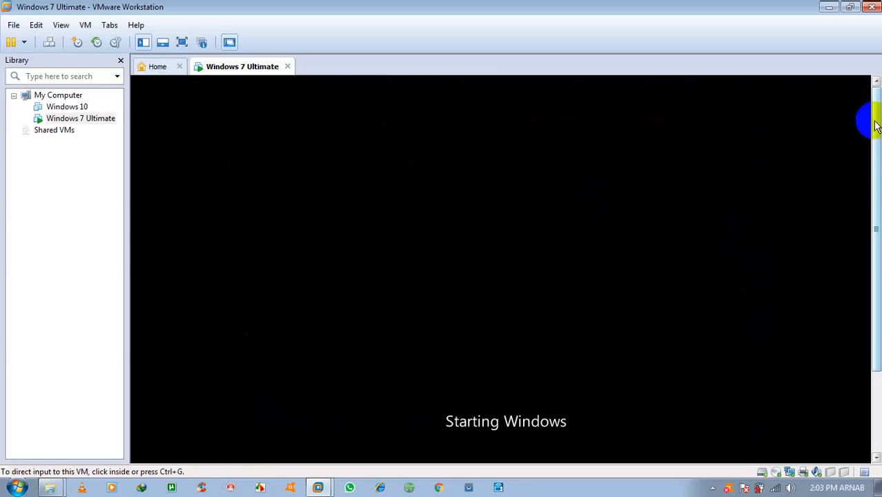
{"action": "left_click_drag", "start_coordinate": [877, 112], "coordinate": [877, 256]}
{"action": "left_click", "coordinate": [758, 215]}
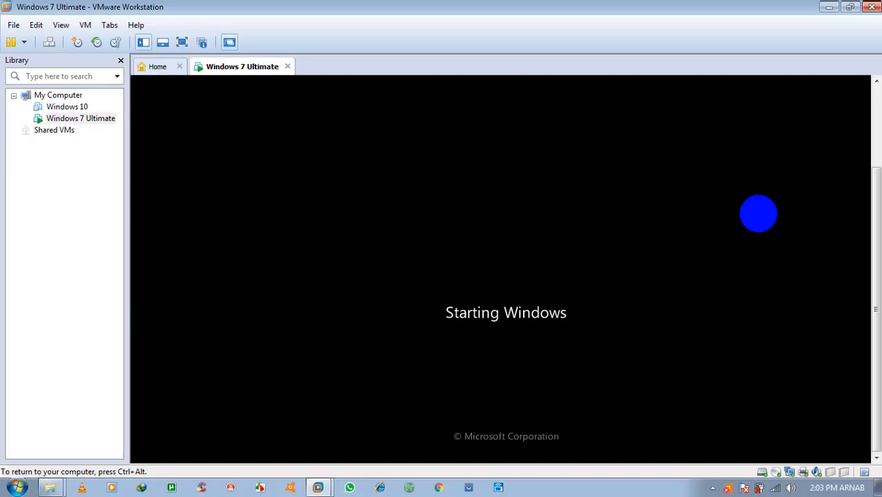
{"action": "key", "text": "ctrl+alt"}
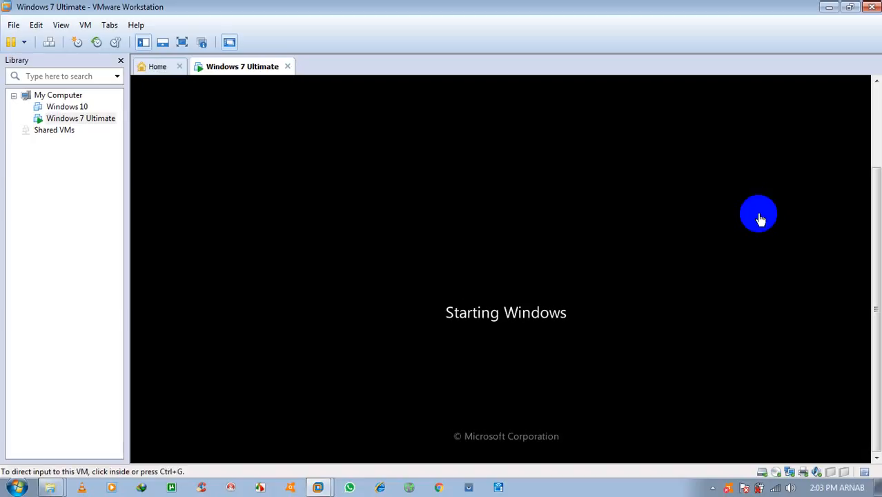
{"action": "right_click", "coordinate": [846, 474]}
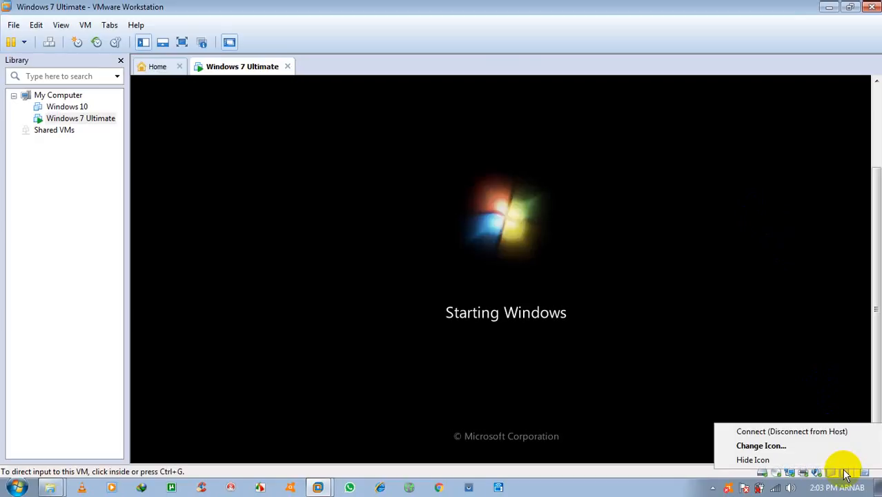
{"action": "left_click", "coordinate": [813, 434]}
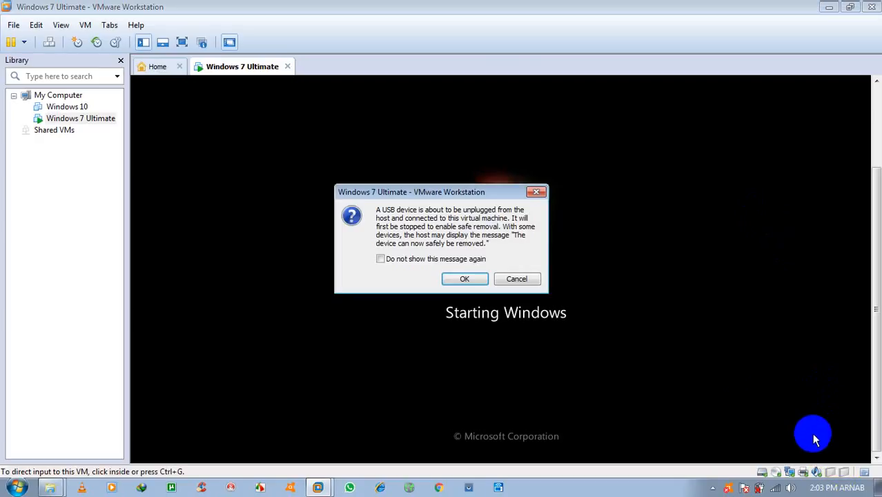
{"action": "left_click", "coordinate": [463, 277]}
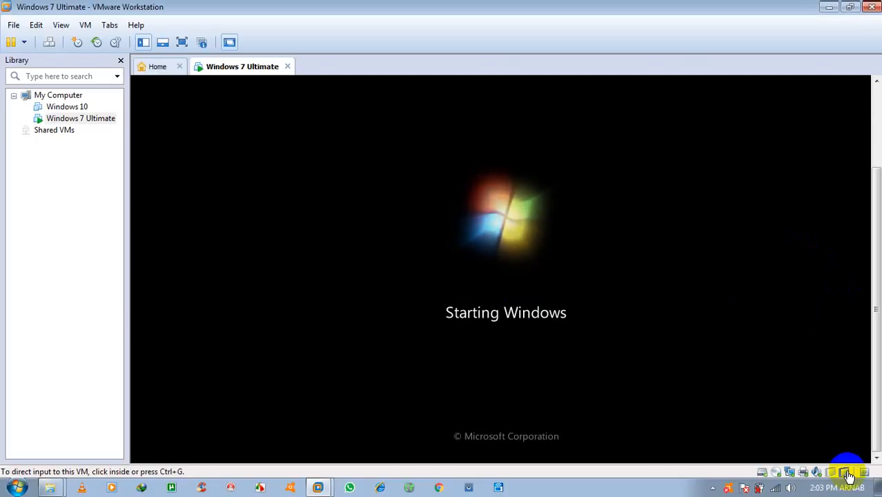
Step: Check the host's Computer window for the removable disk and return to VMware Workstation
{"action": "left_click", "coordinate": [829, 7]}
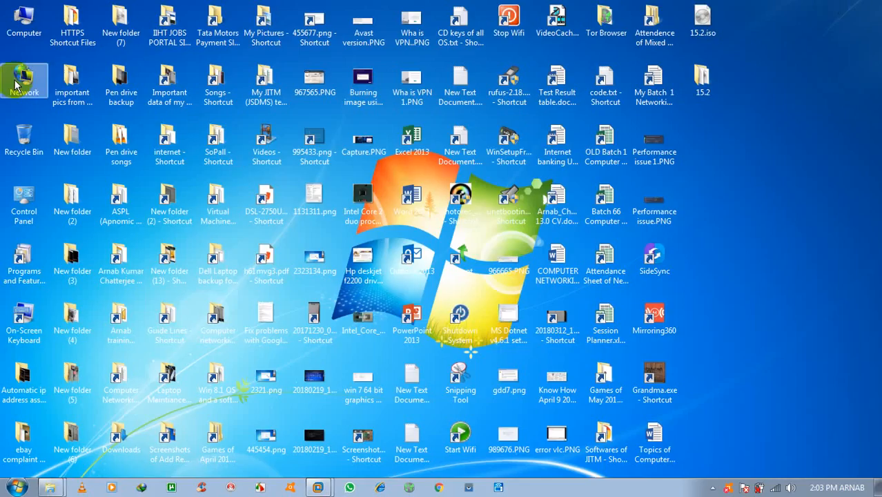
{"action": "double_click", "coordinate": [24, 20]}
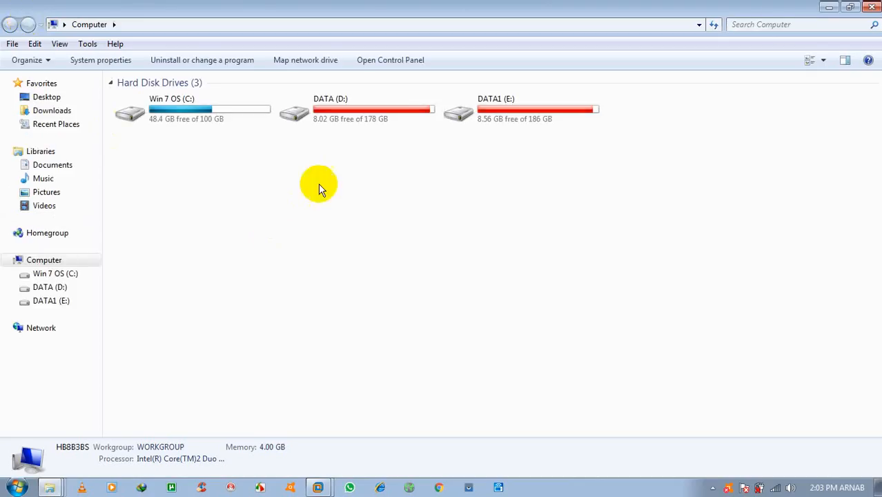
{"action": "left_click", "coordinate": [872, 7]}
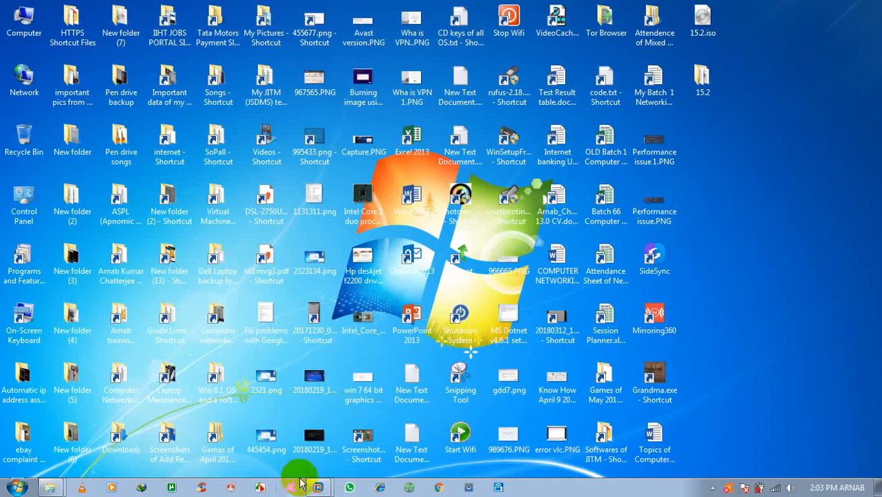
{"action": "left_click", "coordinate": [316, 486]}
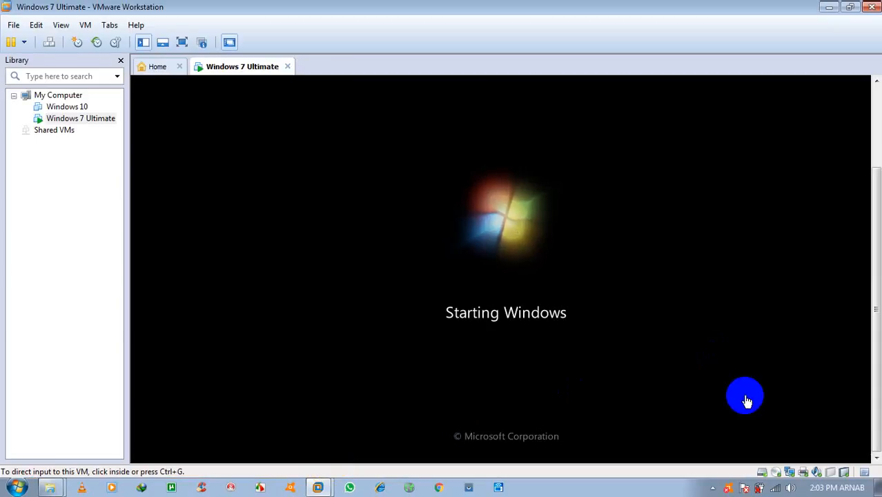
Step: Check the Hewlett-Packard v210w connection among the virtual machine's removable devices and return focus to the guest
{"action": "left_click", "coordinate": [86, 25]}
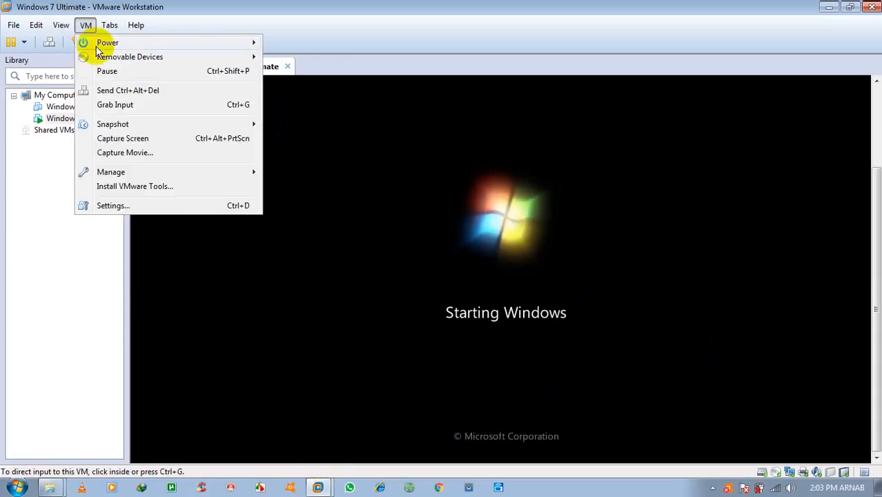
{"action": "mouse_move", "coordinate": [104, 57]}
{"action": "left_click", "coordinate": [320, 138]}
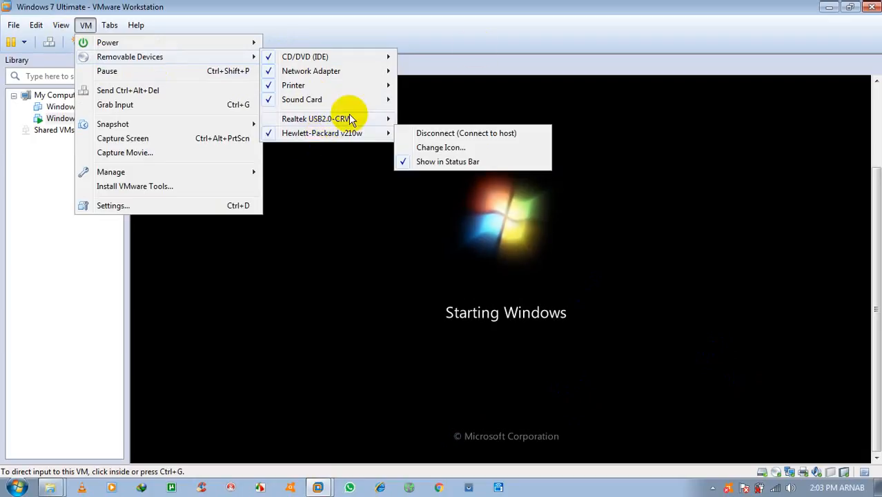
{"action": "left_click", "coordinate": [492, 22]}
{"action": "left_click", "coordinate": [664, 251]}
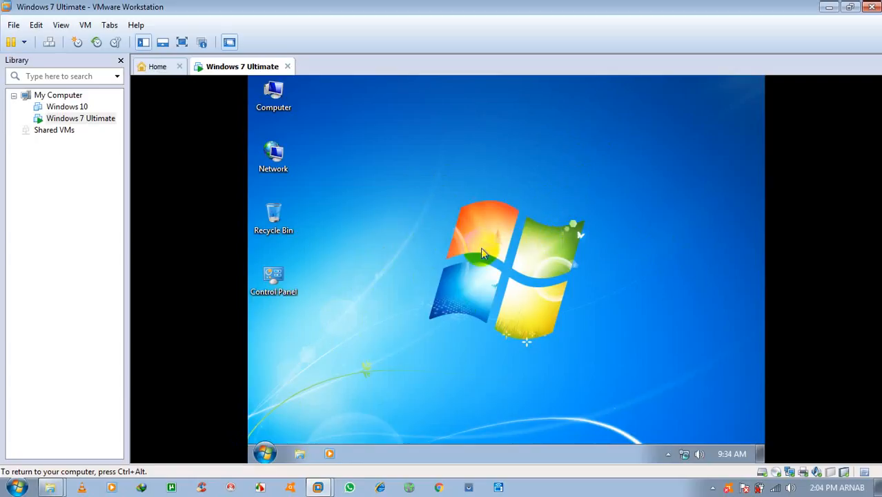
Step: Dismiss the driver notification in the guest and open the Driver Software Installation status for the USB device
{"action": "left_click", "coordinate": [265, 454]}
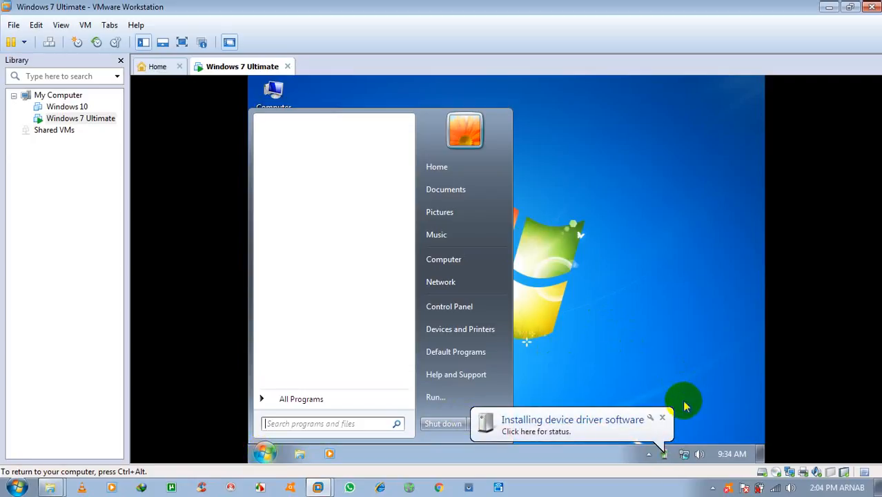
{"action": "left_click", "coordinate": [662, 418]}
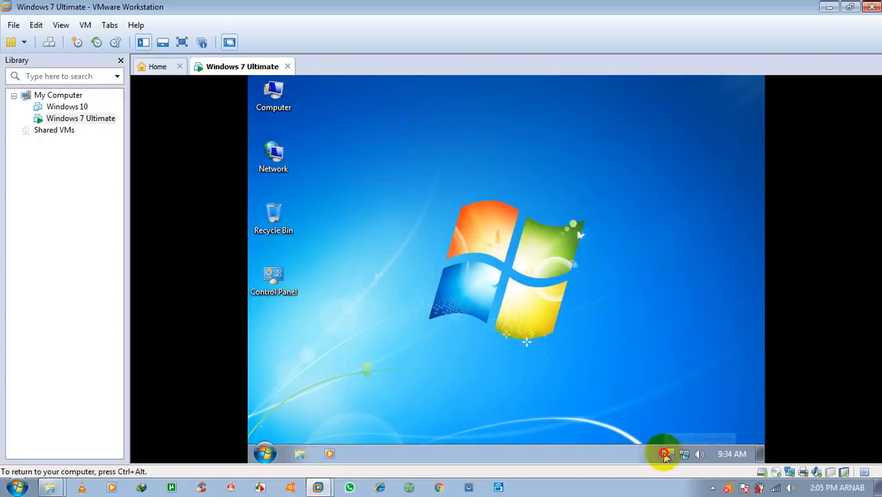
{"action": "left_click", "coordinate": [669, 453]}
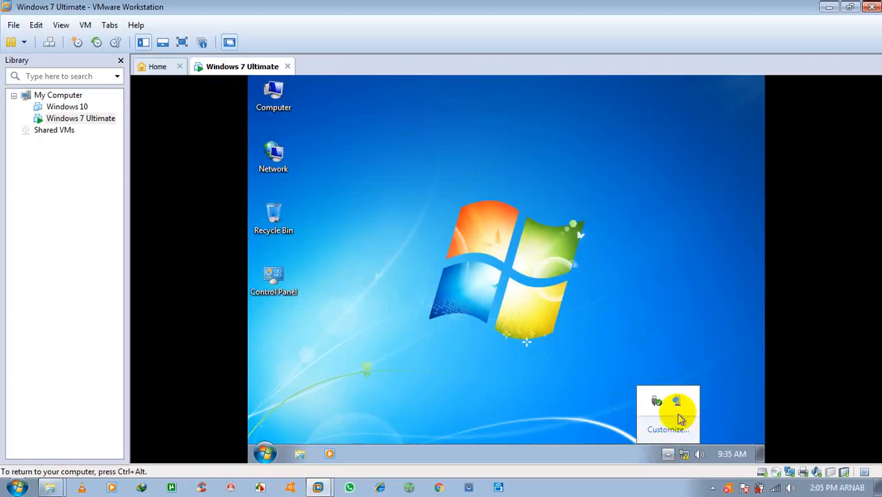
{"action": "left_click", "coordinate": [679, 402]}
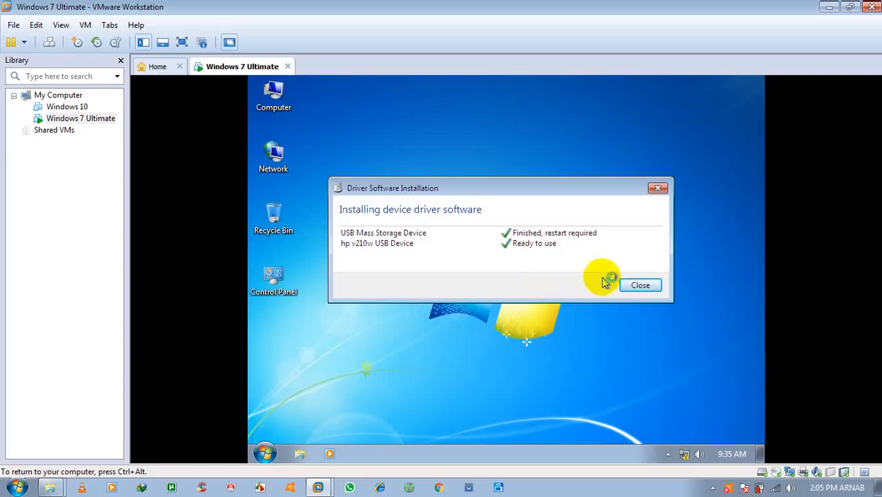
Step: Close the driver installation status and look for the USB drive in the guest's Computer window, including the contents of DVD Drive (E:)
{"action": "left_click", "coordinate": [660, 190]}
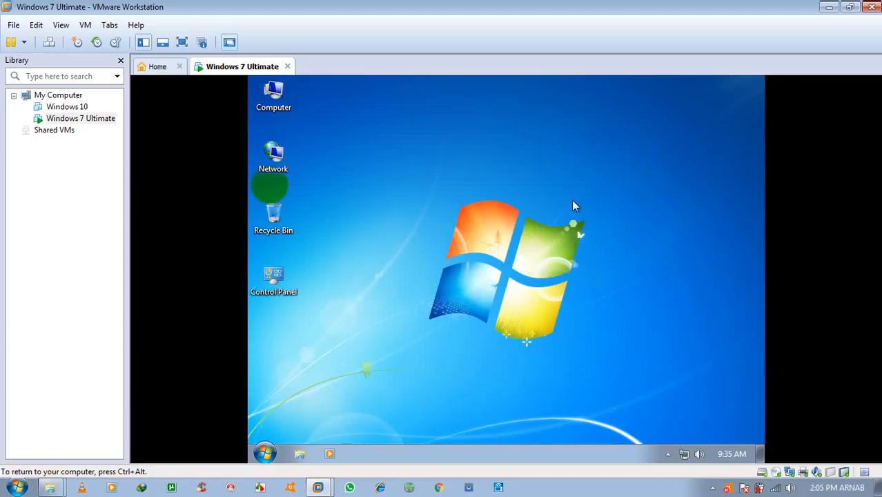
{"action": "double_click", "coordinate": [275, 97]}
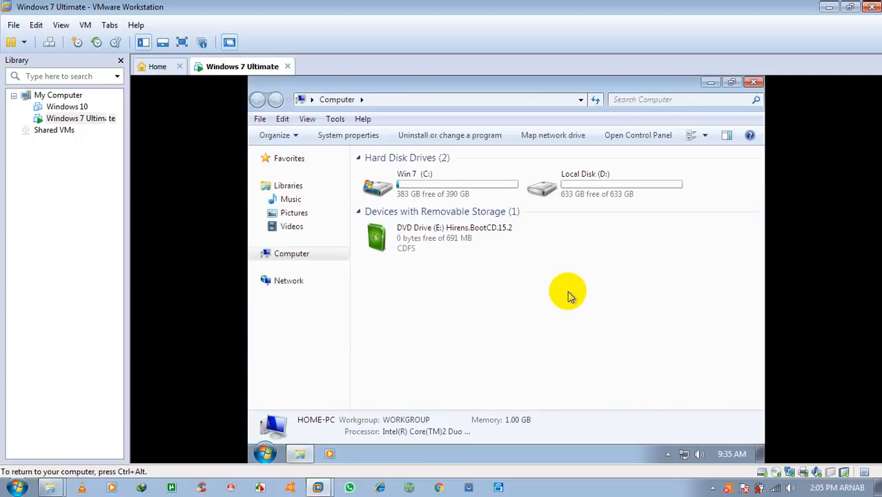
{"action": "left_click", "coordinate": [404, 231]}
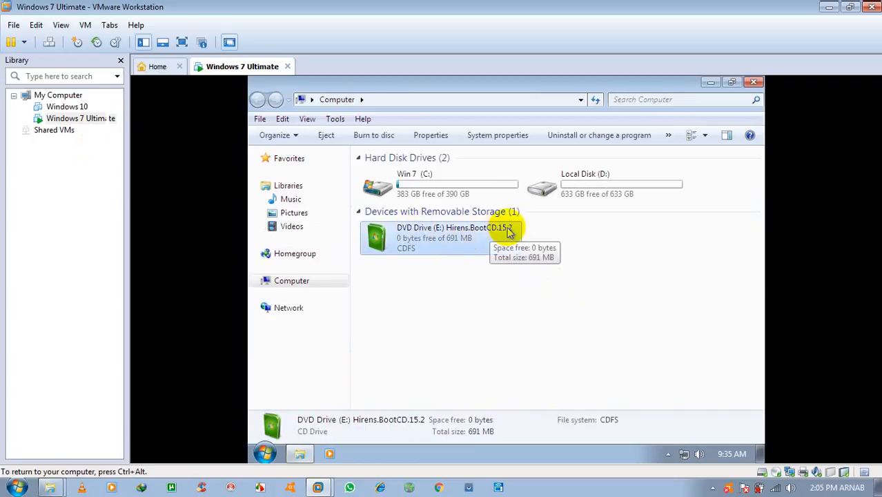
{"action": "left_click", "coordinate": [567, 281]}
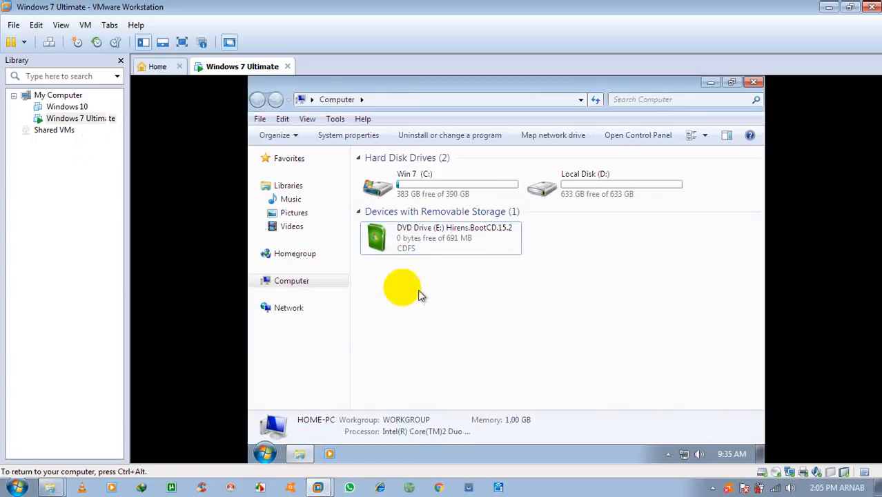
{"action": "left_click", "coordinate": [256, 281]}
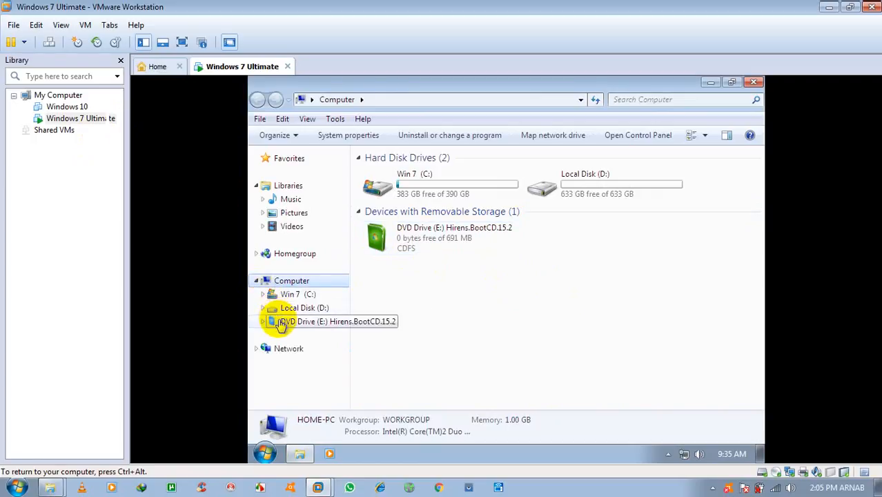
{"action": "left_click", "coordinate": [303, 322]}
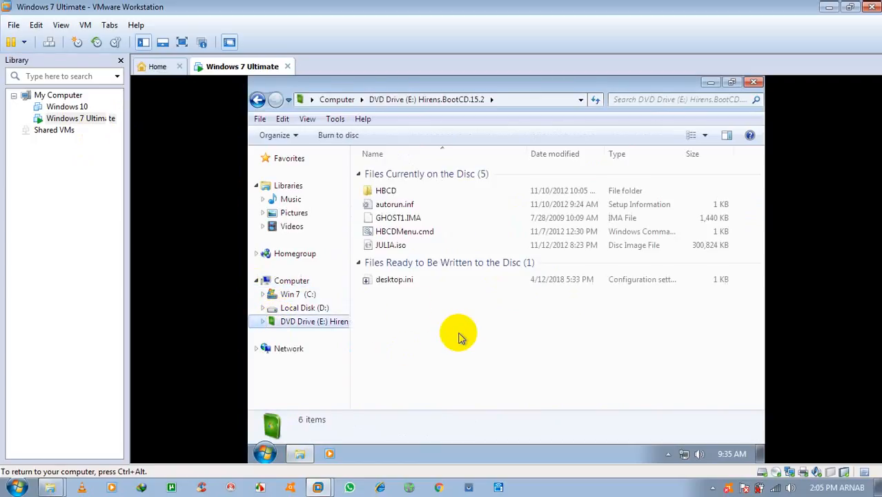
{"action": "left_click", "coordinate": [258, 100]}
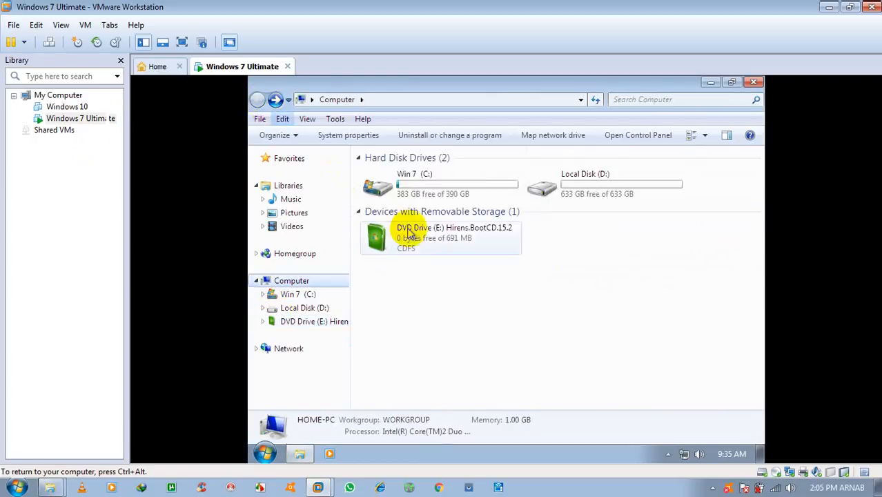
{"action": "left_click", "coordinate": [754, 83]}
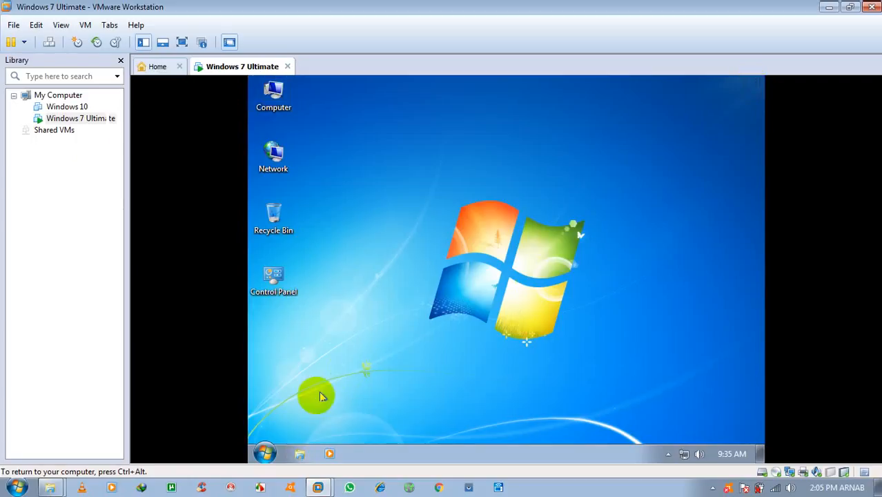
{"action": "left_click", "coordinate": [264, 453]}
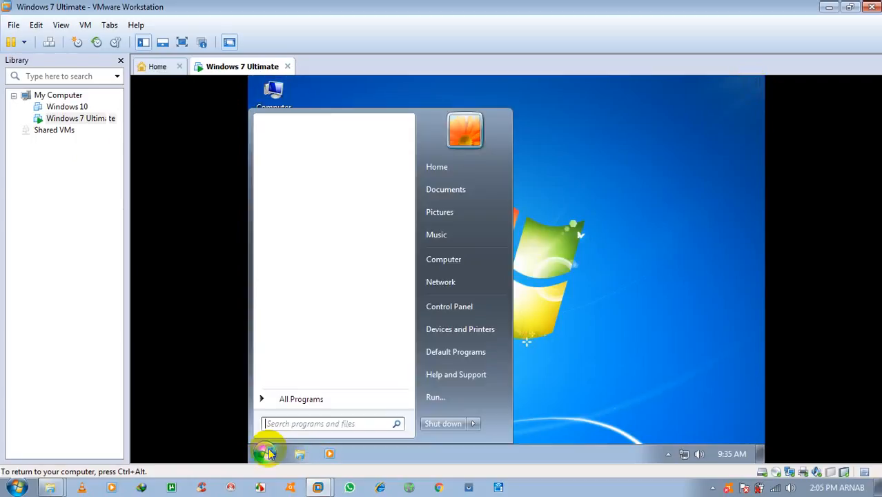
{"action": "left_click", "coordinate": [473, 424]}
{"action": "left_click", "coordinate": [519, 398]}
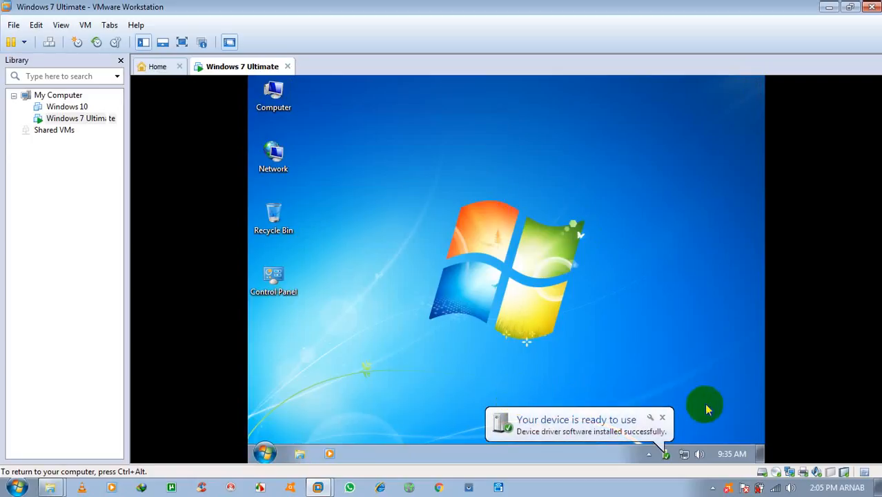
Step: Dismiss the guest's device notification and the AutoPlay window for Hirens.BootCD.15.2 (F:), and restart the guest Windows
{"action": "left_click", "coordinate": [662, 417]}
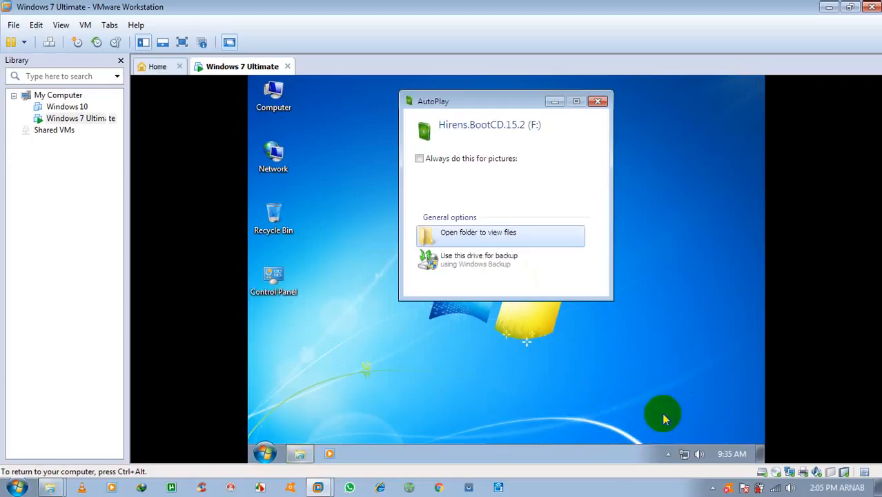
{"action": "left_click", "coordinate": [598, 101]}
{"action": "left_click", "coordinate": [268, 452]}
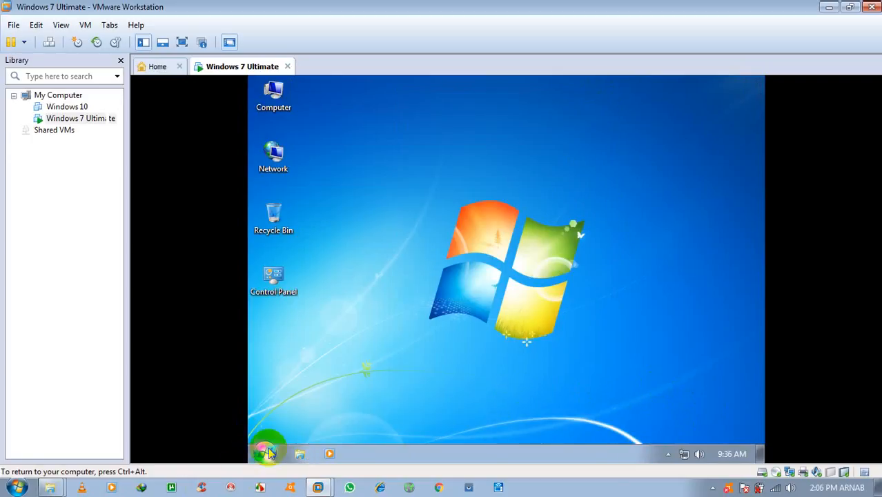
{"action": "mouse_move", "coordinate": [476, 426]}
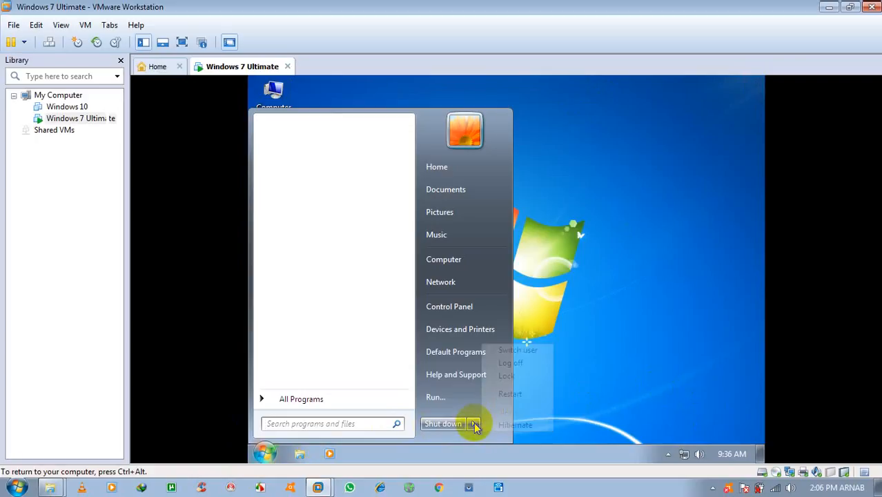
{"action": "left_click", "coordinate": [512, 395]}
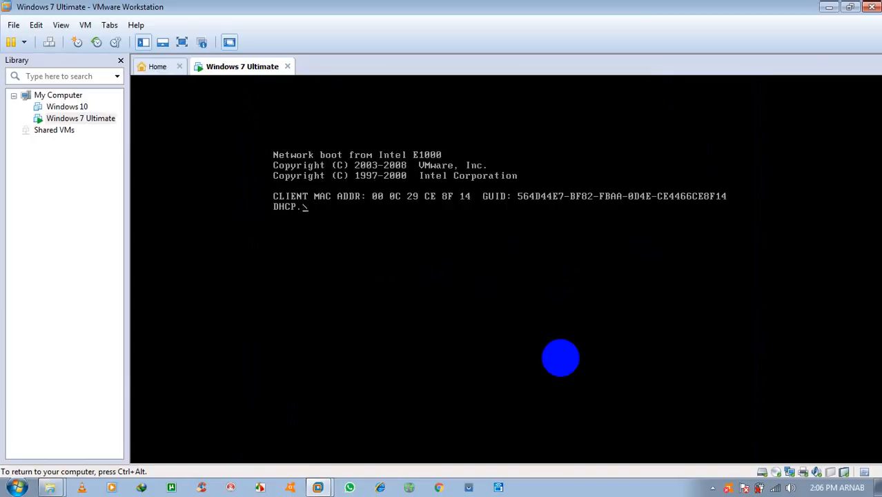
Step: Reboot the virtual machine from the network boot screen with the Send Ctrl+Alt+Del command and return focus to the guest
{"action": "key", "text": "ctrl+alt"}
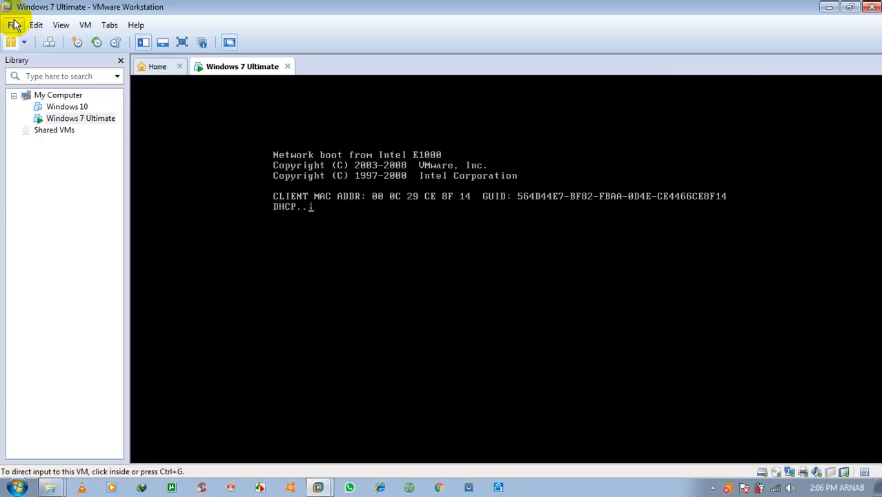
{"action": "left_click", "coordinate": [50, 43]}
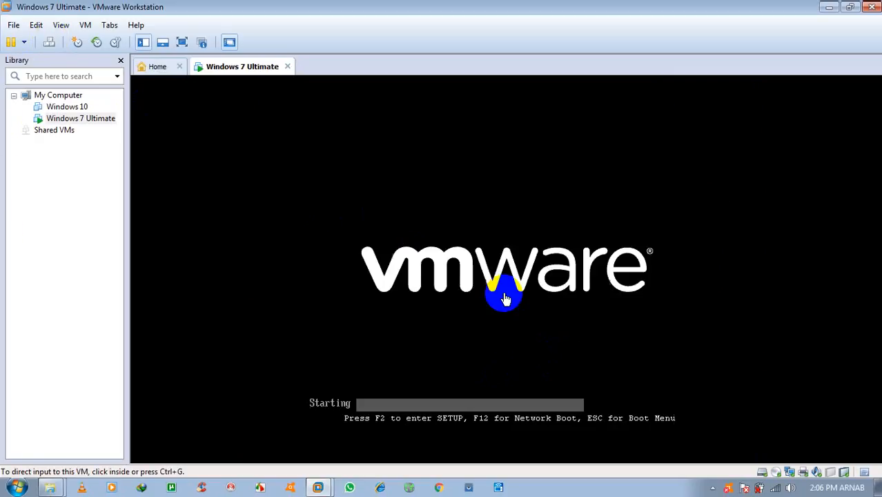
{"action": "left_click", "coordinate": [558, 278]}
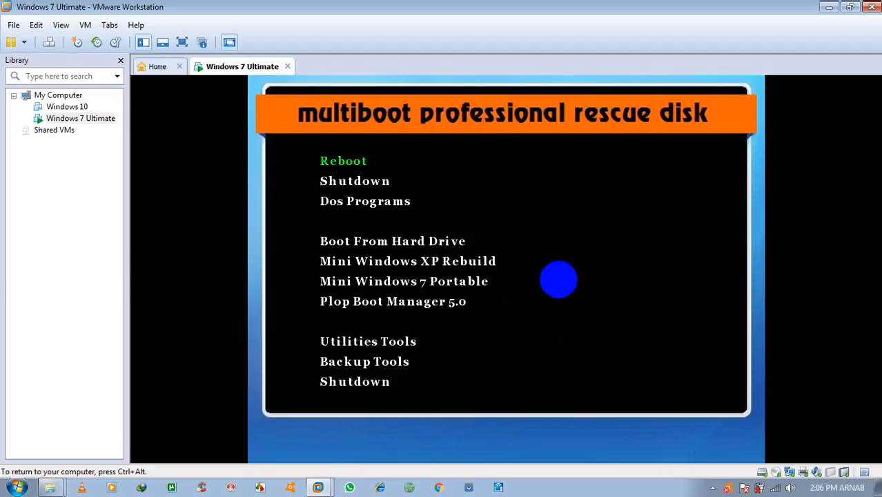
Step: Launch Plop Boot Manager 5.0 from the multiboot professional rescue disk menu
{"action": "key", "text": "Down"}
{"action": "key", "text": "Down"}
{"action": "key", "text": "Down"}
{"action": "key", "text": "Down"}
{"action": "key", "text": "Down"}
{"action": "key", "text": "Down"}
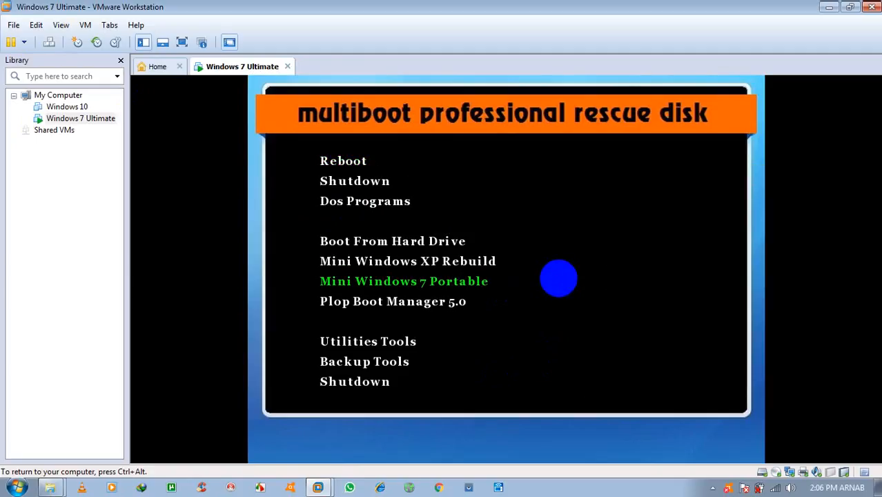
{"action": "key", "text": "Return"}
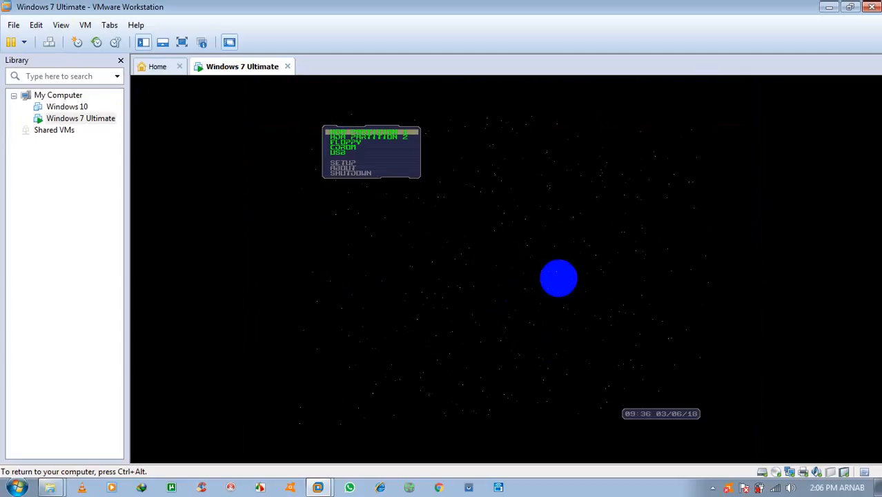
Step: Boot the virtual machine from USB in the Plop Boot Manager menu
{"action": "key", "text": "Down"}
{"action": "key", "text": "Down"}
{"action": "key", "text": "Down"}
{"action": "key", "text": "Down"}
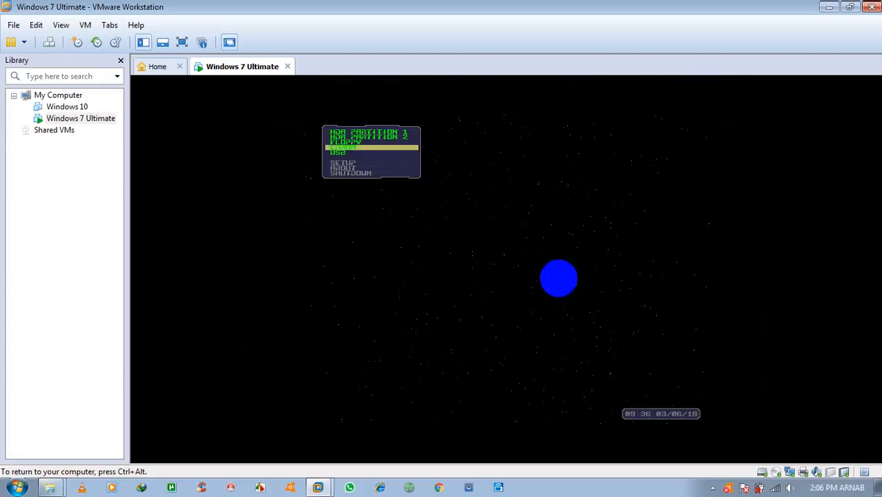
{"action": "key", "text": "Return"}
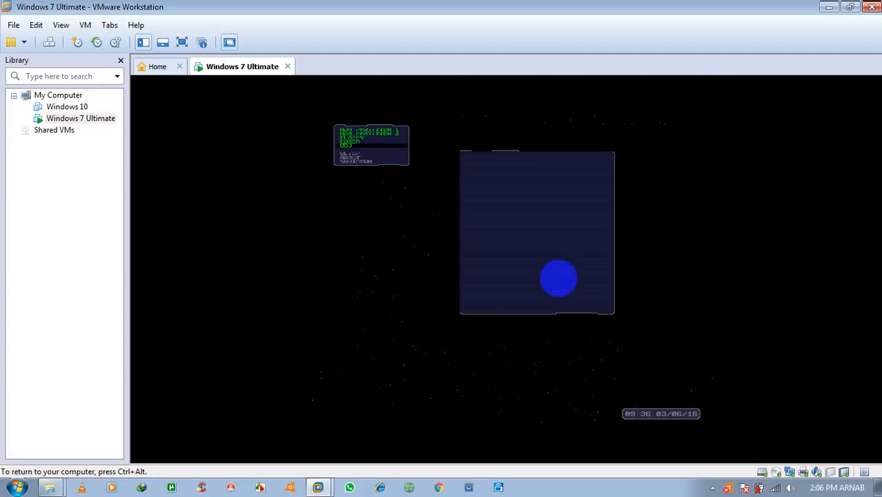